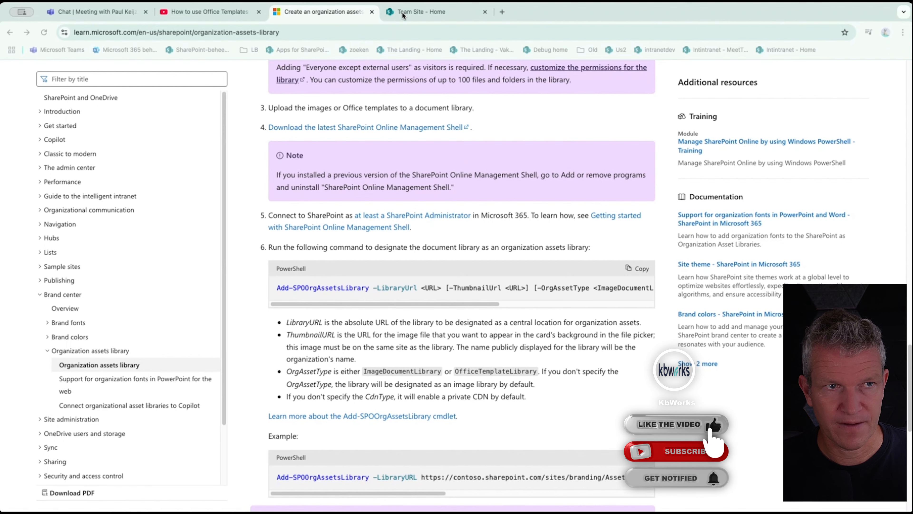
# Open the root site kbworksdemos.sharepoint.com in a new browser tab.
pyautogui.click(411, 13)
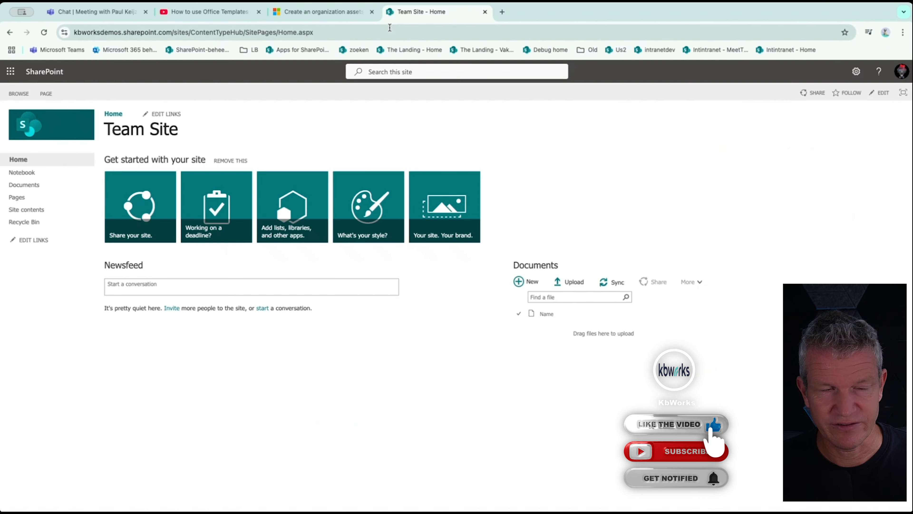
pyautogui.press('super+t')
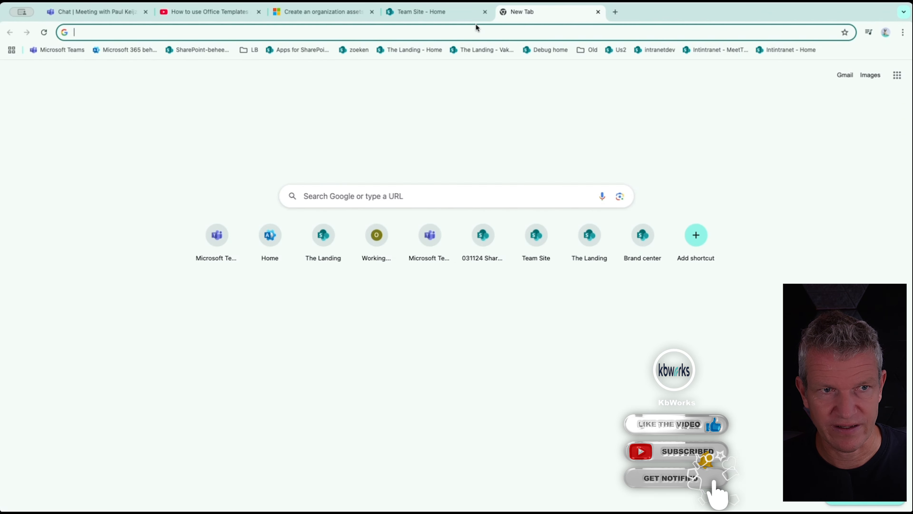
pyautogui.write('kbworksdemos.sharepoint.com/sites/ContentTypeHub')
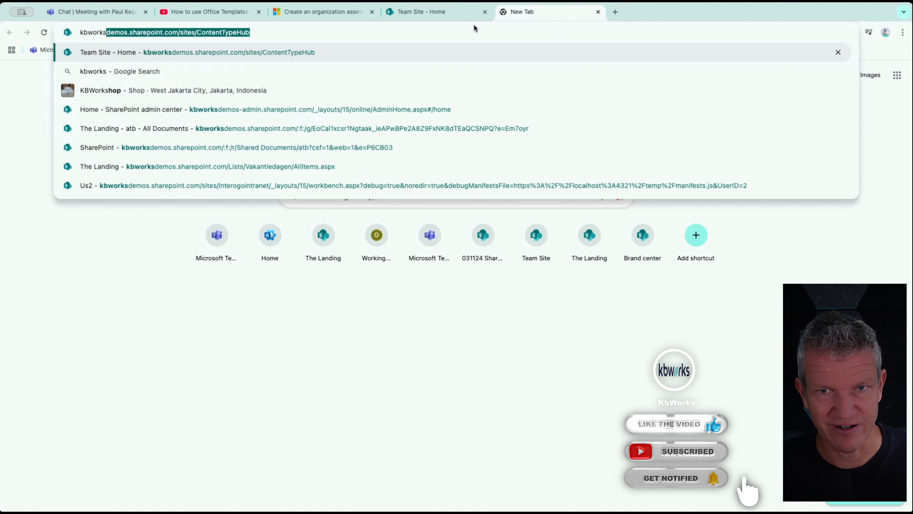
pyautogui.press('Right')
pyautogui.press('BackSpace')
pyautogui.press('BackSpace')
pyautogui.press('BackSpace')
pyautogui.press('BackSpace')
pyautogui.press('BackSpace')
pyautogui.press('BackSpace')
pyautogui.press('BackSpace')
pyautogui.press('BackSpace')
pyautogui.press('BackSpace')
pyautogui.press('BackSpace')
pyautogui.press('BackSpace')
pyautogui.press('BackSpace')
pyautogui.press('BackSpace')
pyautogui.press('BackSpace')
pyautogui.press('BackSpace')
pyautogui.press('BackSpace')
pyautogui.press('BackSpace')
pyautogui.press('BackSpace')
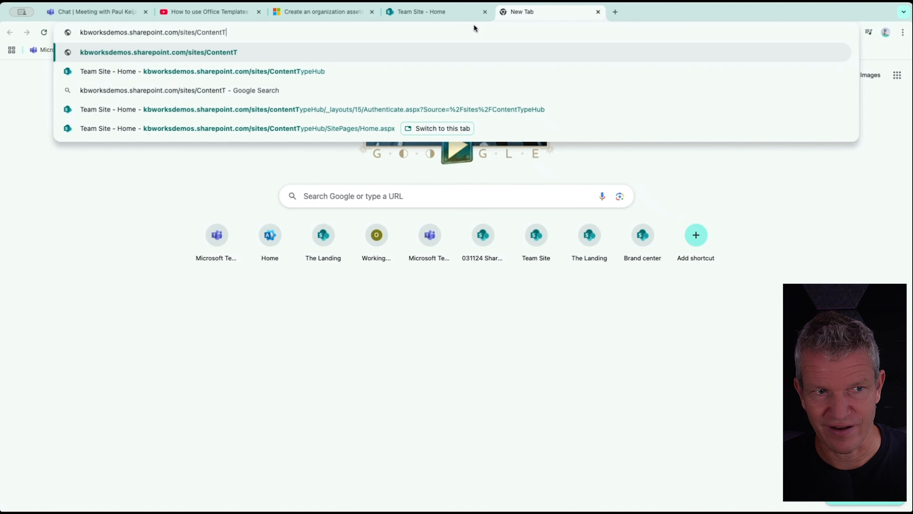
pyautogui.press('BackSpace')
pyautogui.press('BackSpace')
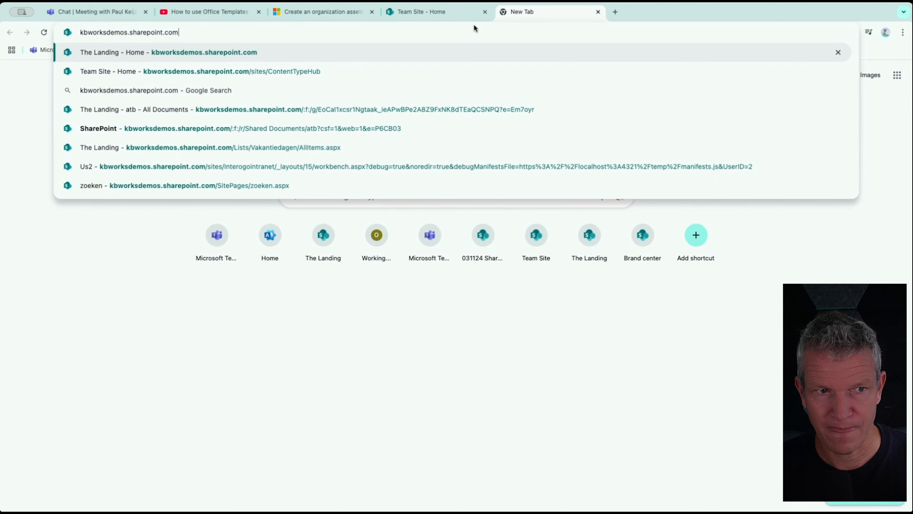
pyautogui.press('Return')
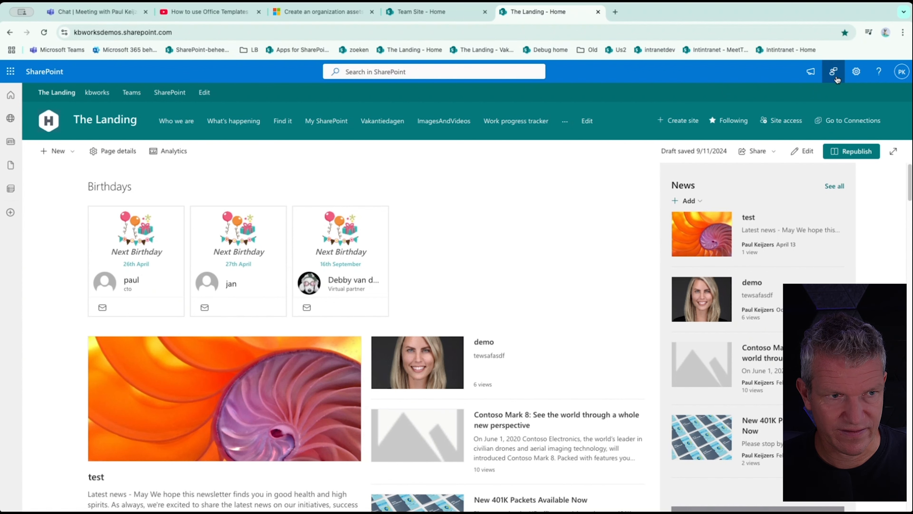
# Open the Documents library from The Landing's site contents.
pyautogui.click(854, 73)
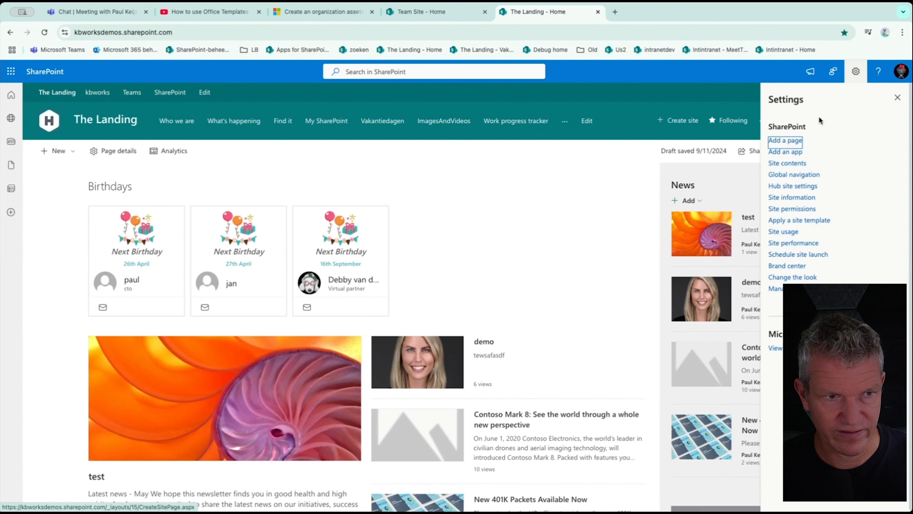
pyautogui.click(796, 163)
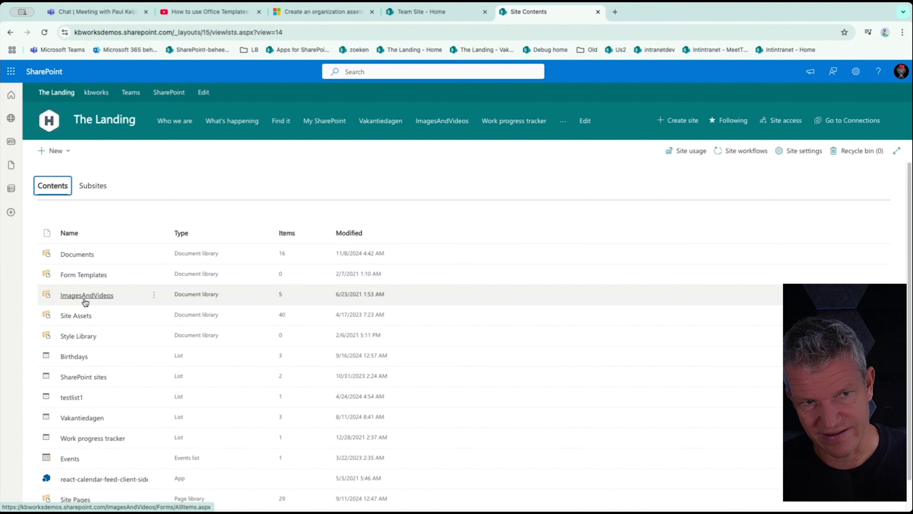
pyautogui.scroll(-1, 82, 310)
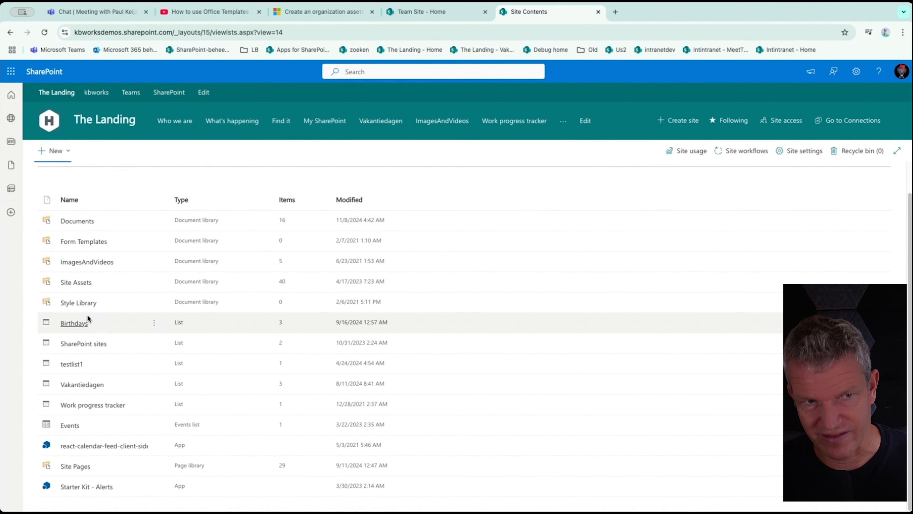
pyautogui.scroll(1, 88, 313)
pyautogui.click(80, 254)
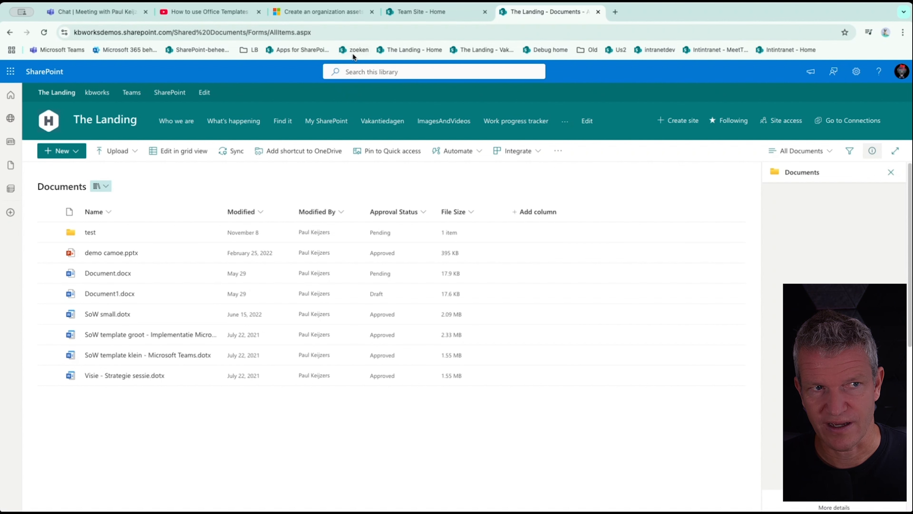
# Switch to the ContentTypeHub team site and open its site content types gallery.
pyautogui.click(407, 18)
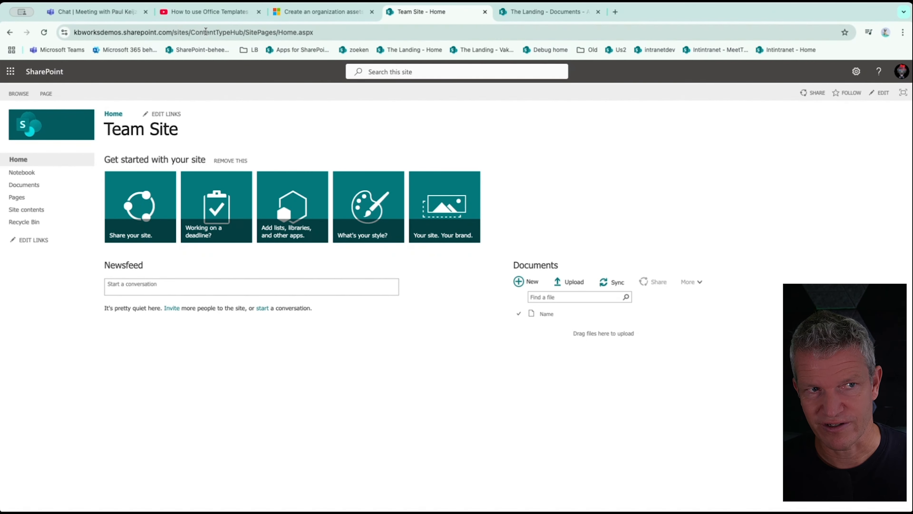
pyautogui.moveTo(246, 32); pyautogui.dragTo(75, 32)
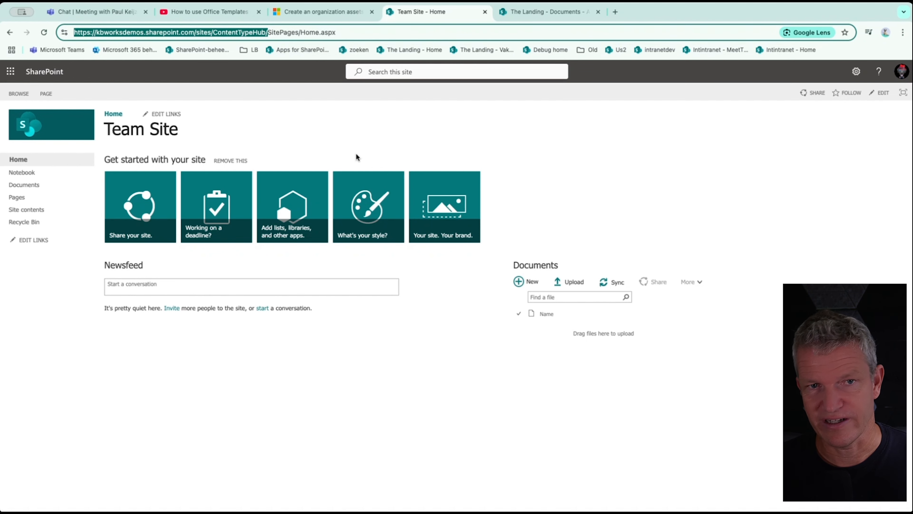
pyautogui.click(357, 145)
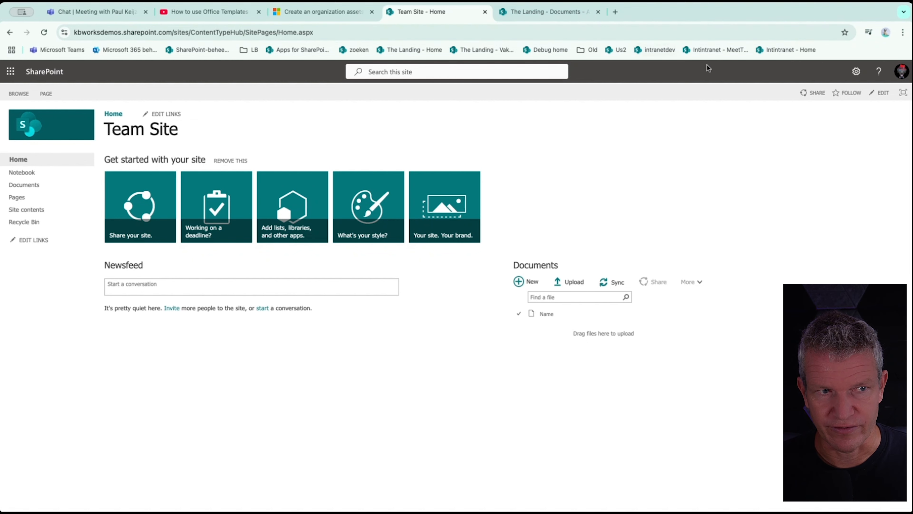
pyautogui.click(857, 72)
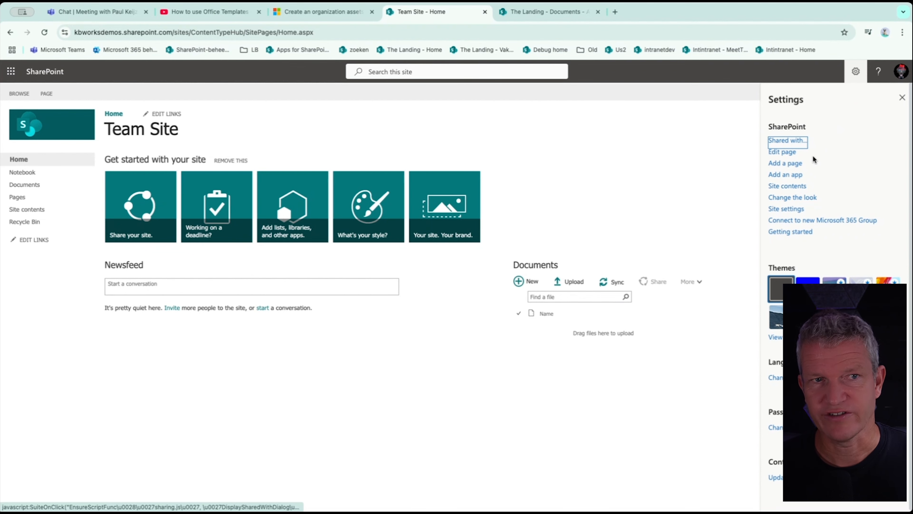
pyautogui.click(797, 209)
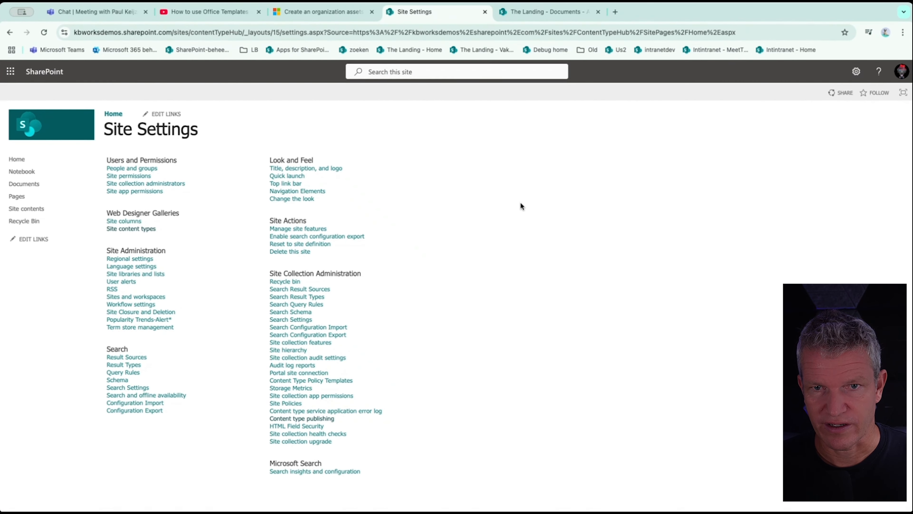
pyautogui.click(126, 230)
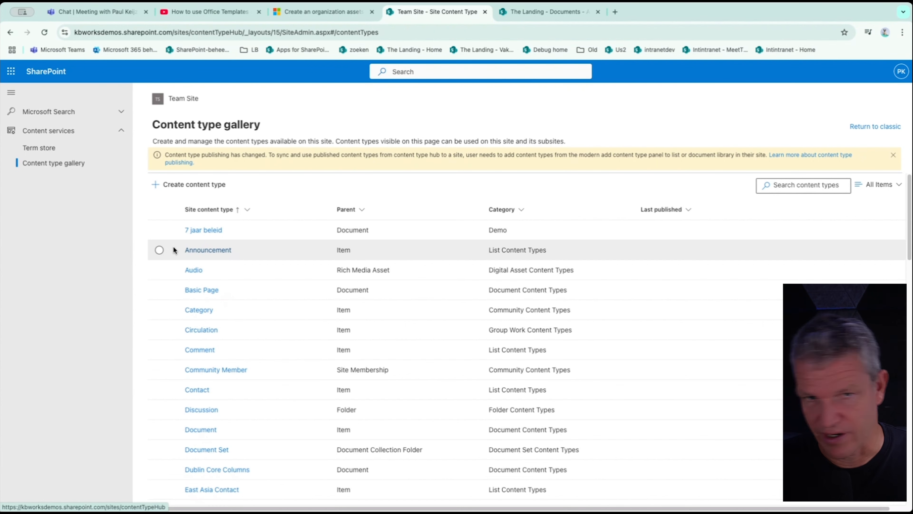
# Start a new content type named "demo document x" in the existing category Demo.
pyautogui.click(192, 188)
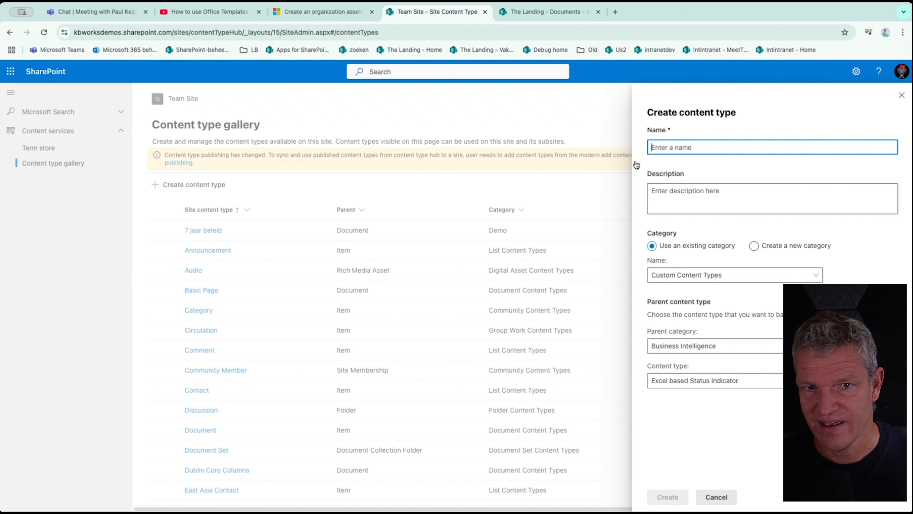
pyautogui.write('demo document x')
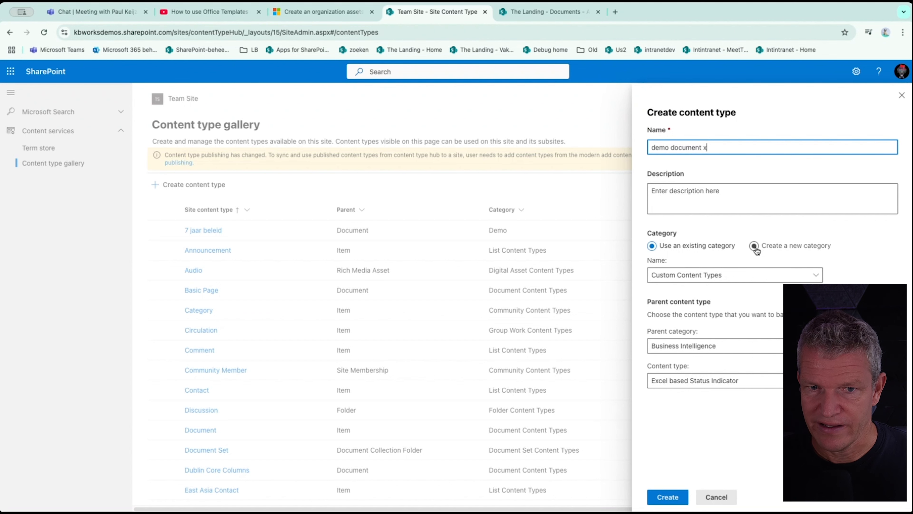
pyautogui.click(762, 275)
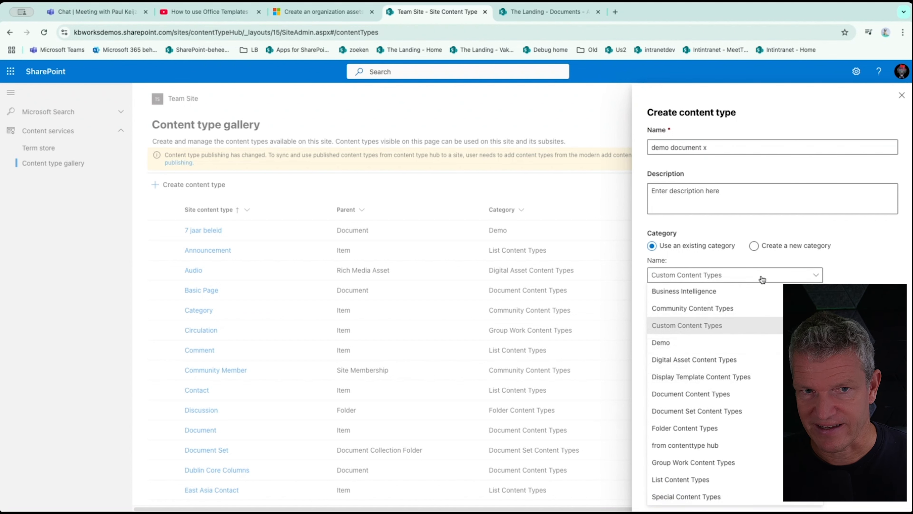
pyautogui.click(717, 341)
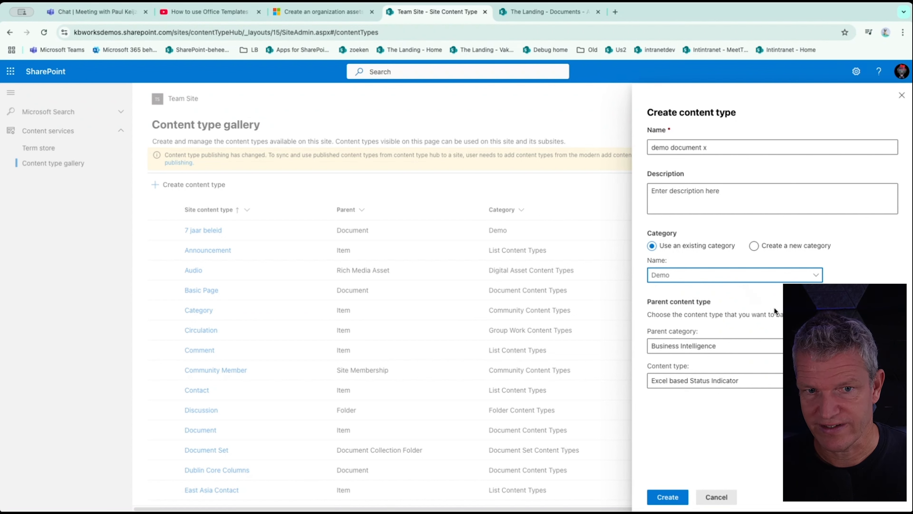
# Base the content type on Document from the parent category Document Content Types and create it.
pyautogui.click(715, 346)
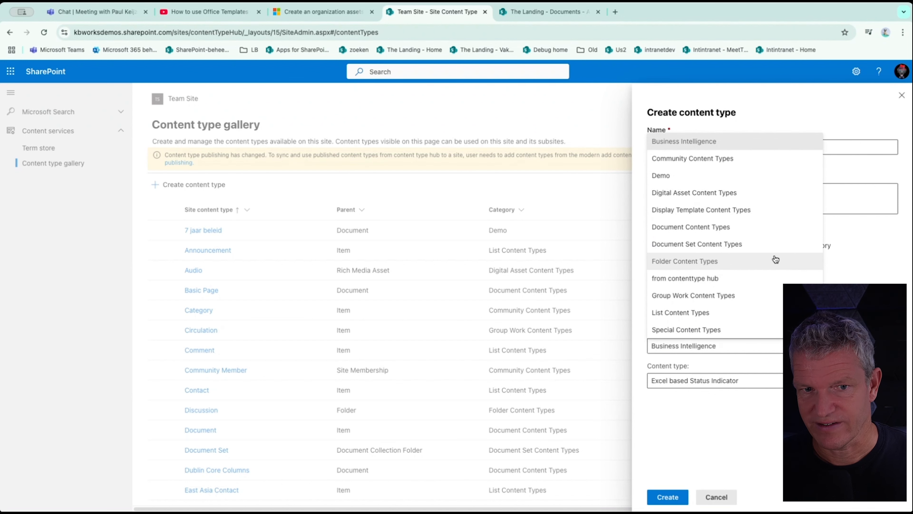
pyautogui.click(764, 225)
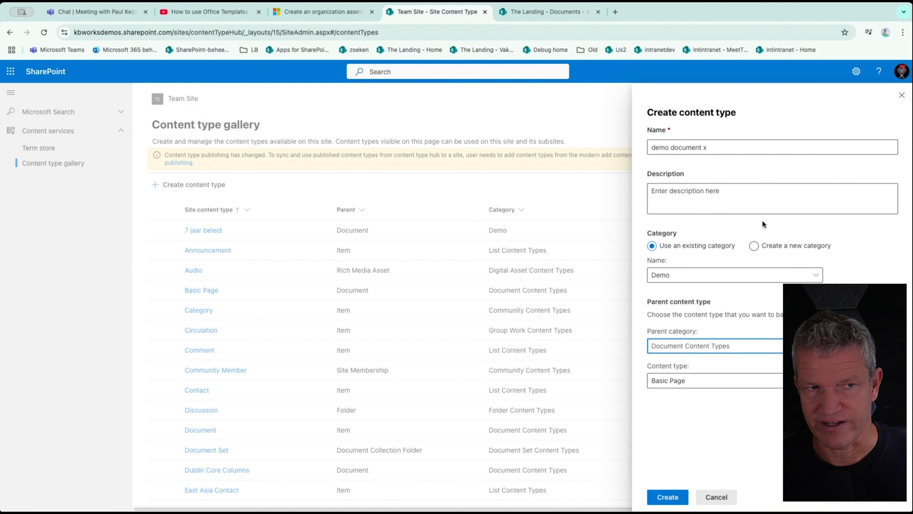
pyautogui.click(726, 384)
pyautogui.click(725, 384)
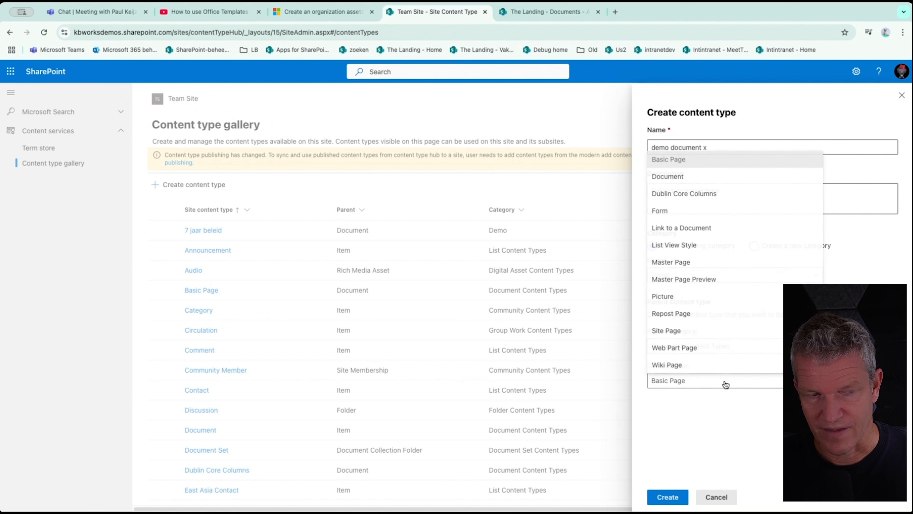
pyautogui.click(703, 176)
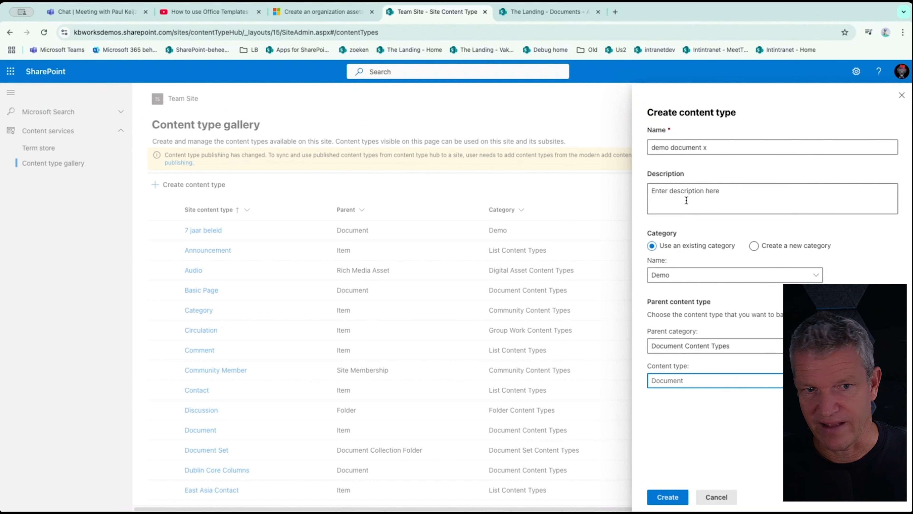
pyautogui.click(663, 497)
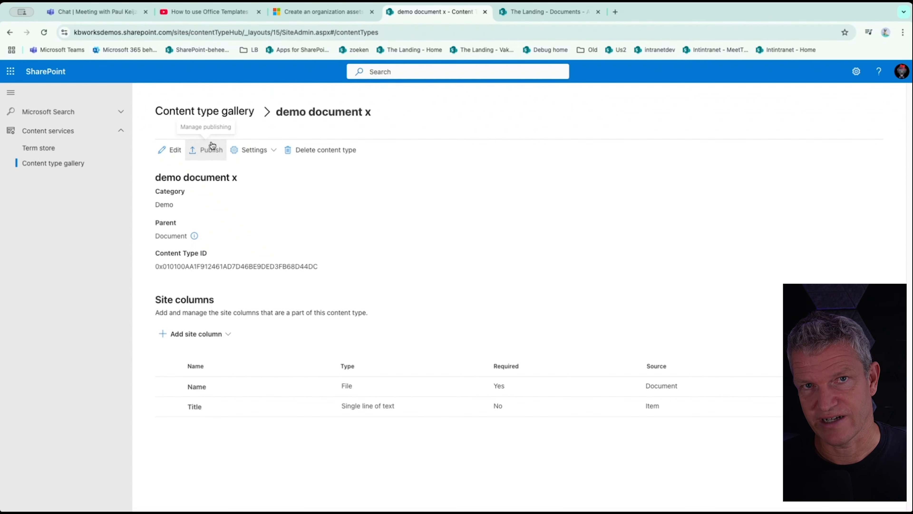
# Set the permissions to Read in the advanced settings of the demo document x content type.
pyautogui.click(268, 159)
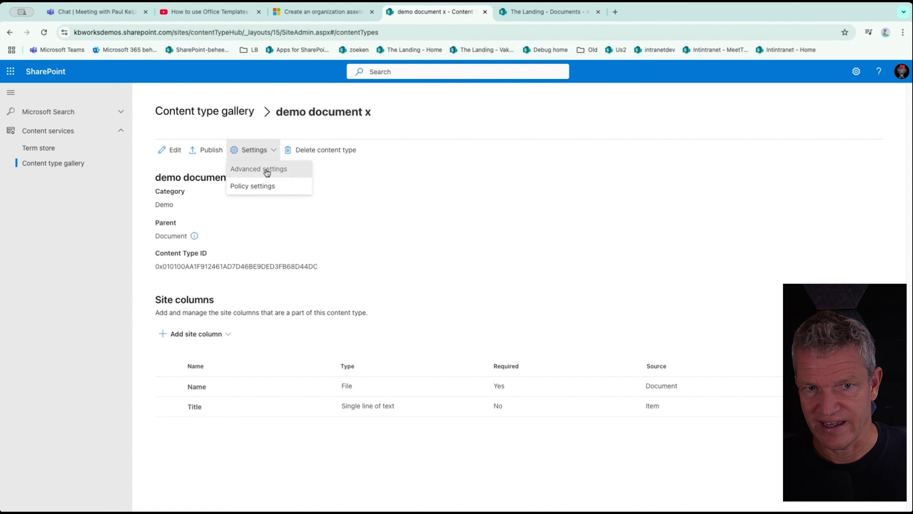
pyautogui.click(267, 173)
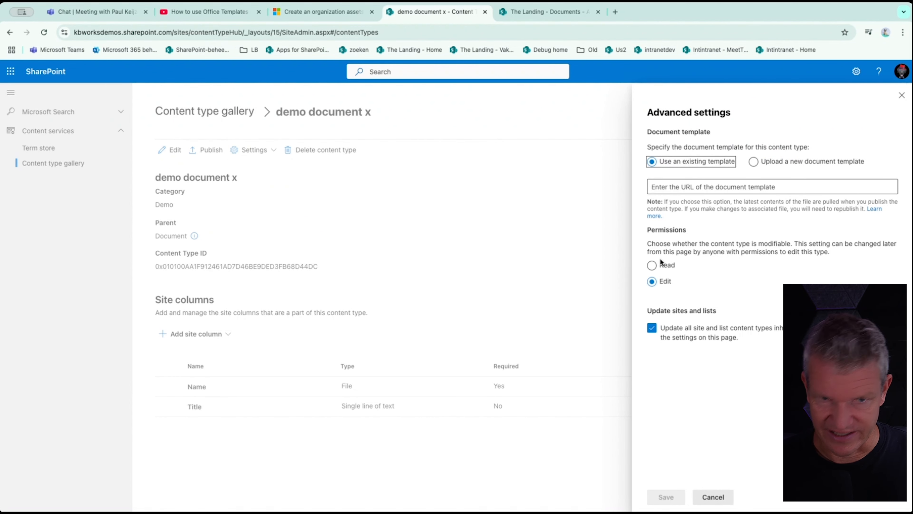
pyautogui.click(657, 266)
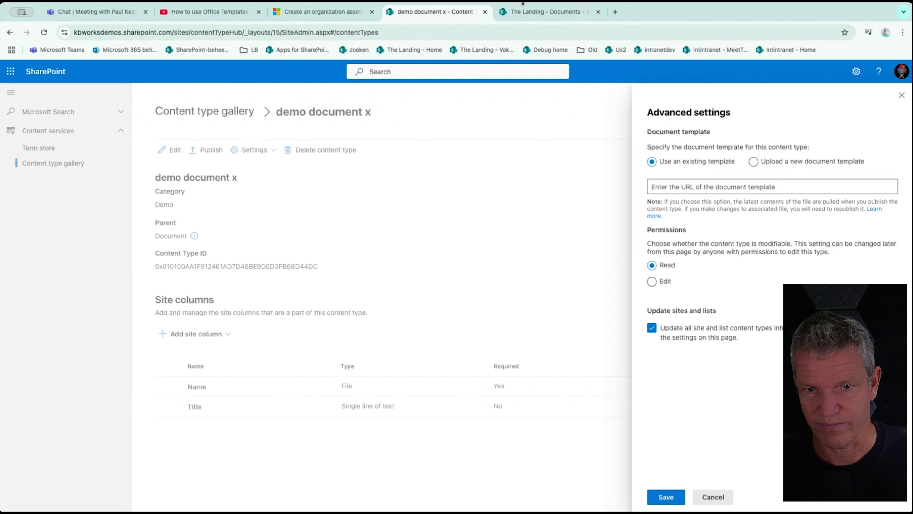
# Copy the file path of Document.docx from its details in The Landing's Documents library.
pyautogui.click(526, 10)
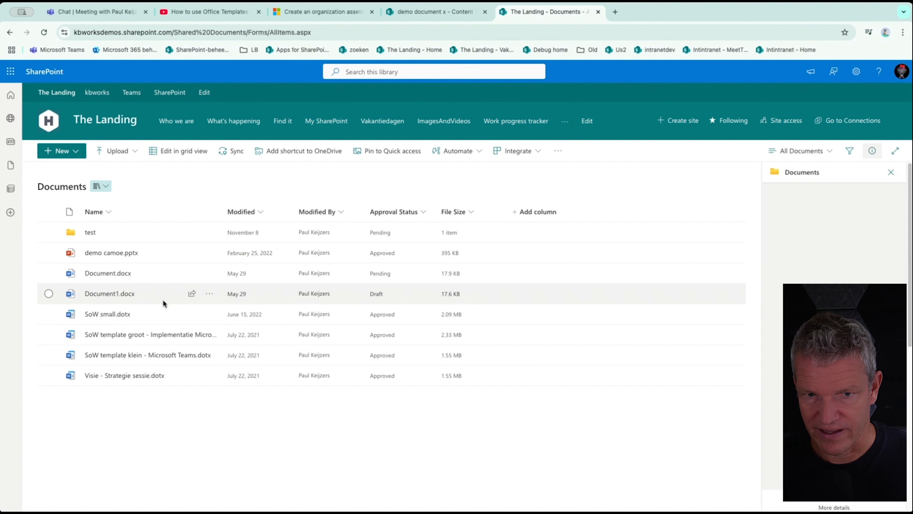
pyautogui.click(48, 273)
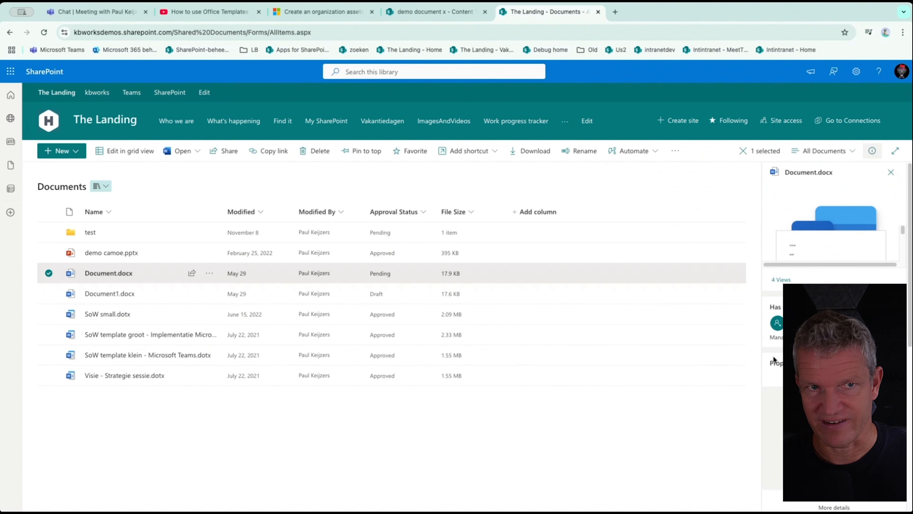
pyautogui.scroll(-5, 834, 252)
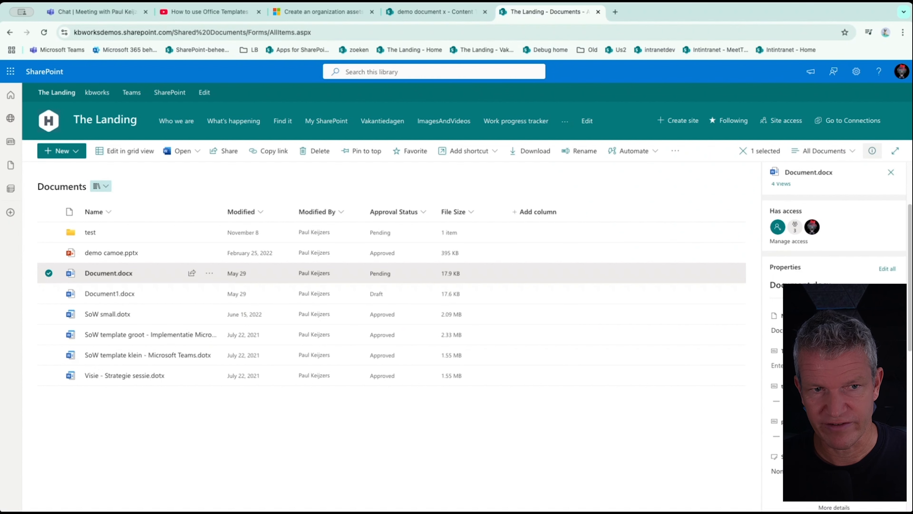
pyautogui.scroll(-10, 834, 234)
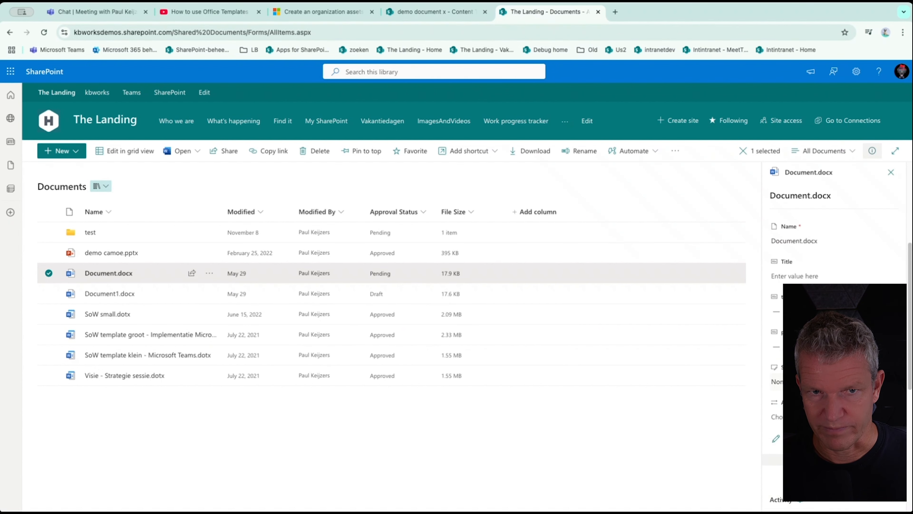
pyautogui.scroll(-1, 834, 234)
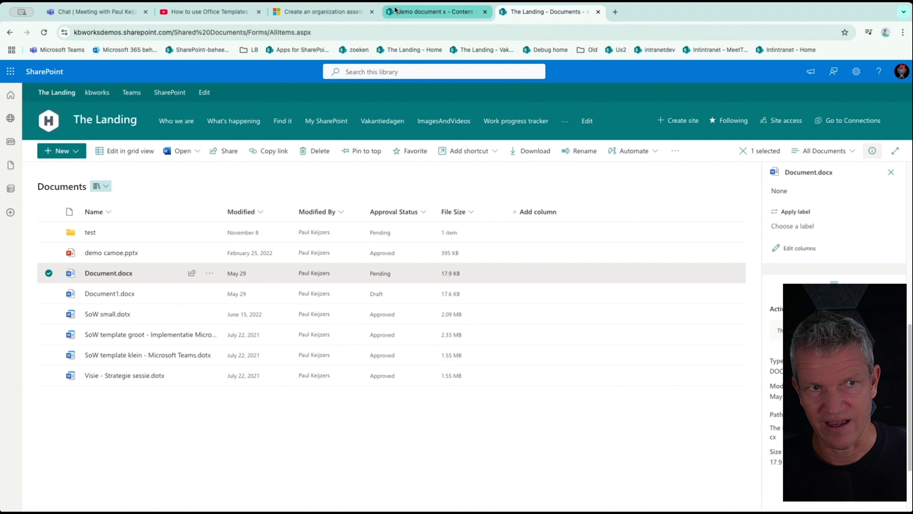
pyautogui.click(430, 14)
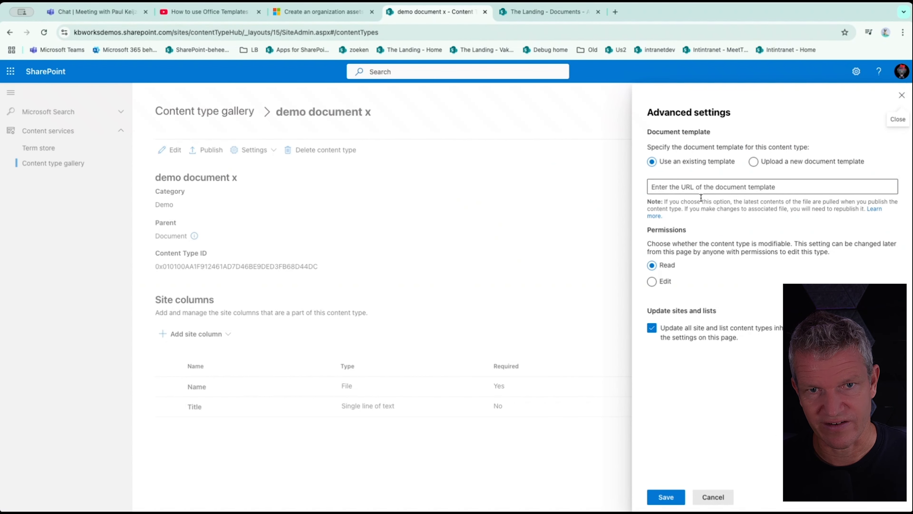
pyautogui.click(685, 186)
pyautogui.write('https://kbworksdemos.sharepoint.com/Shared%20Documents/Document.docx')
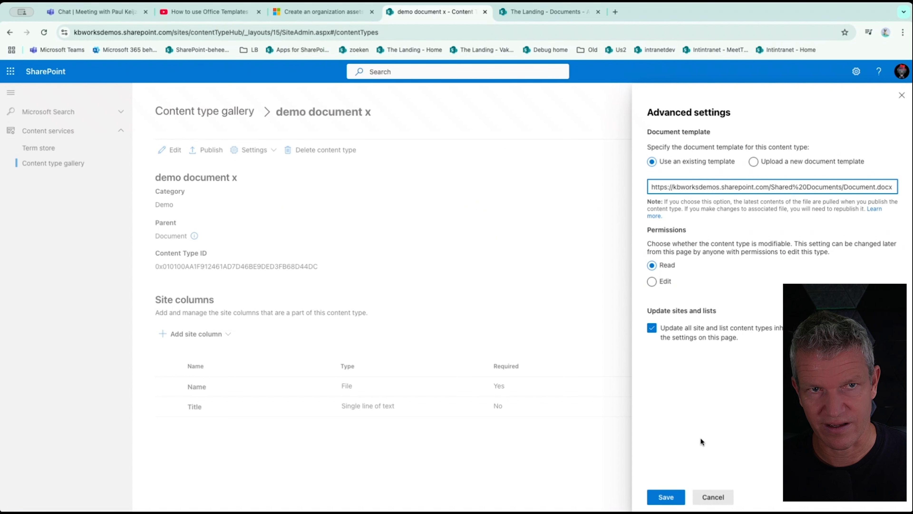
pyautogui.click(667, 495)
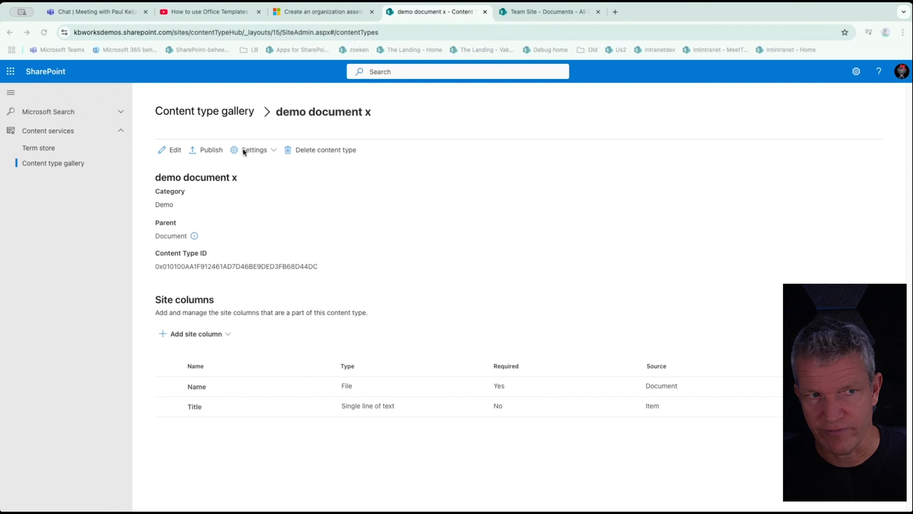
pyautogui.click(250, 151)
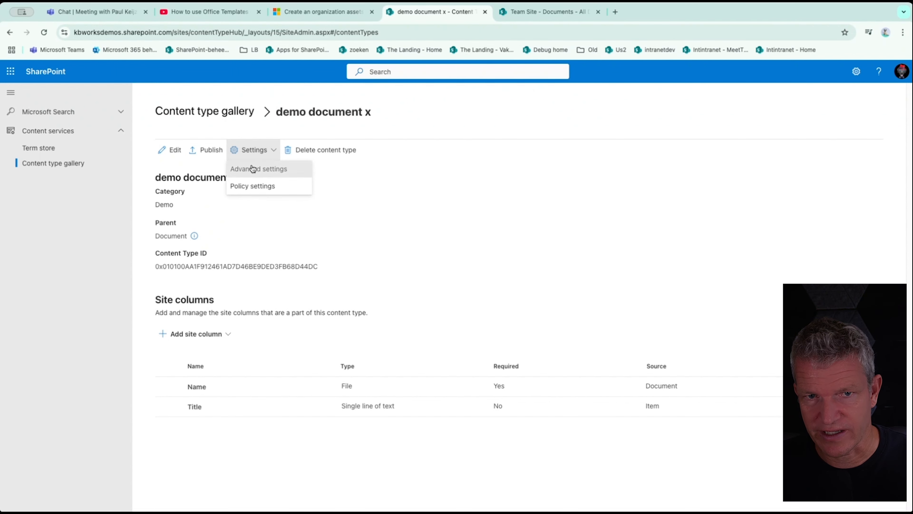
pyautogui.click(252, 168)
pyautogui.click(742, 186)
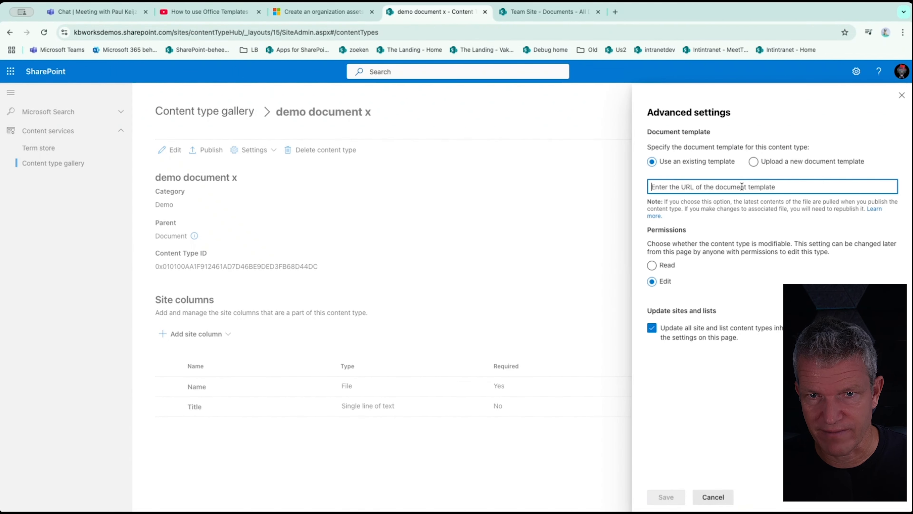
pyautogui.write('https://kbworksdemos.sharepoint.com/sites/contentTypeHub/Shared%20Documents/Document.docx')
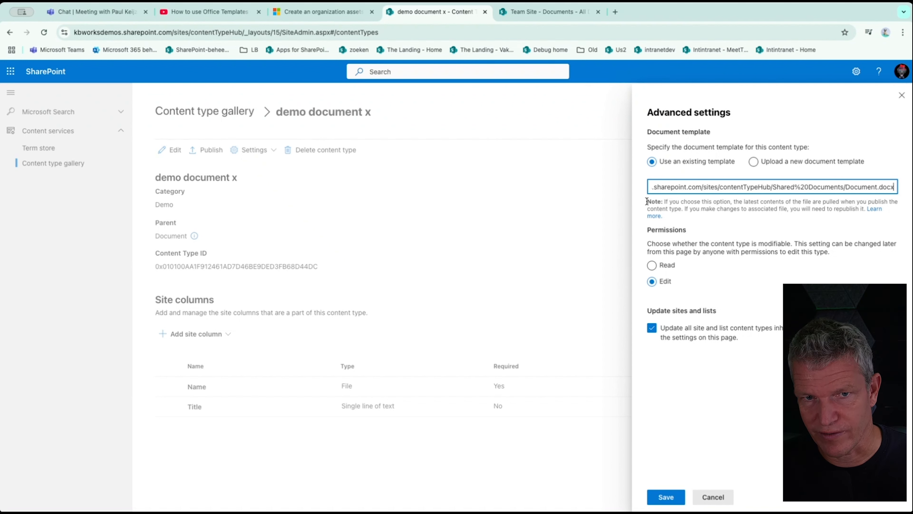
pyautogui.moveTo(649, 201); pyautogui.dragTo(663, 216)
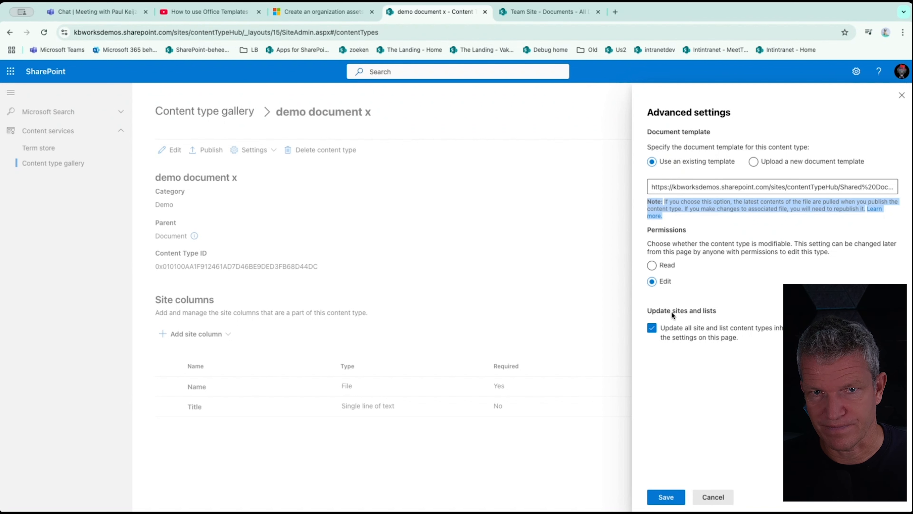
pyautogui.click(660, 492)
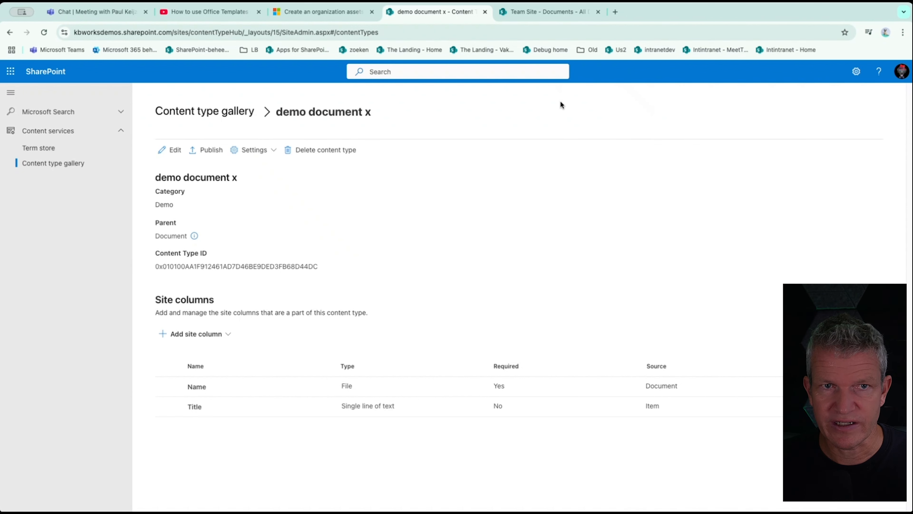
# Go to the root site kbworksdemos.sharepoint.com, check its Documents library and return to The Landing's site contents.
pyautogui.click(549, 14)
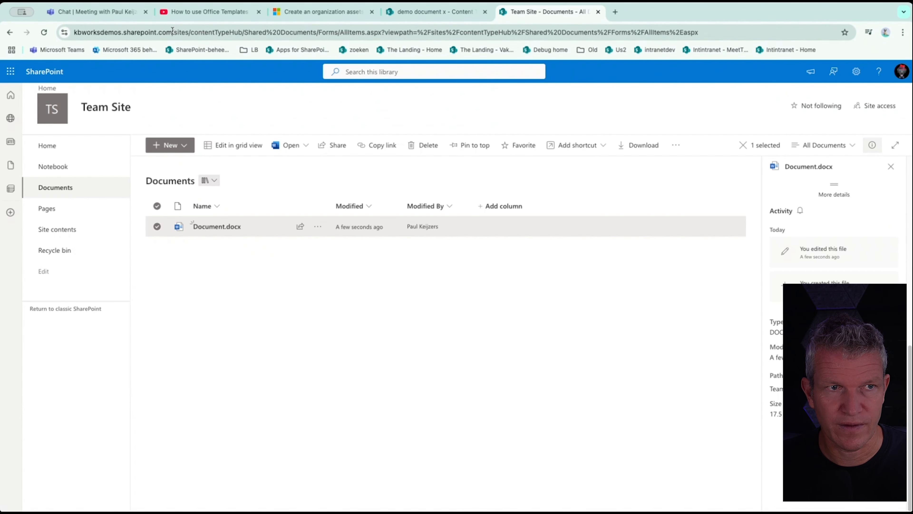
pyautogui.moveTo(177, 33); pyautogui.dragTo(784, 49)
pyautogui.press('BackSpace')
pyautogui.press('BackSpace')
pyautogui.press('BackSpace')
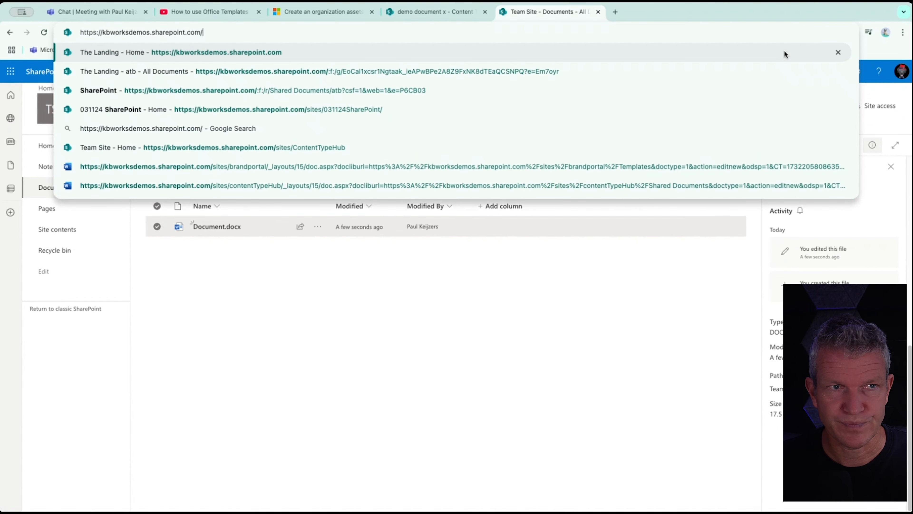
pyautogui.press('Return')
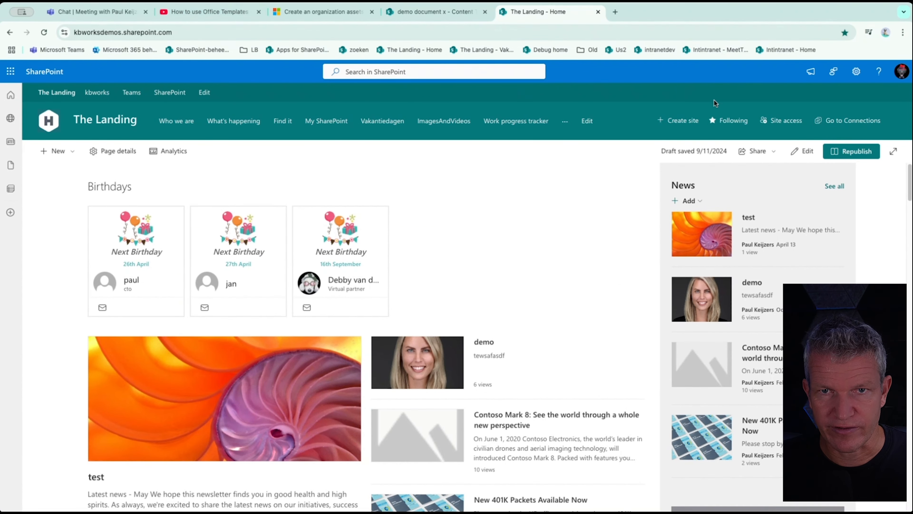
pyautogui.click(856, 71)
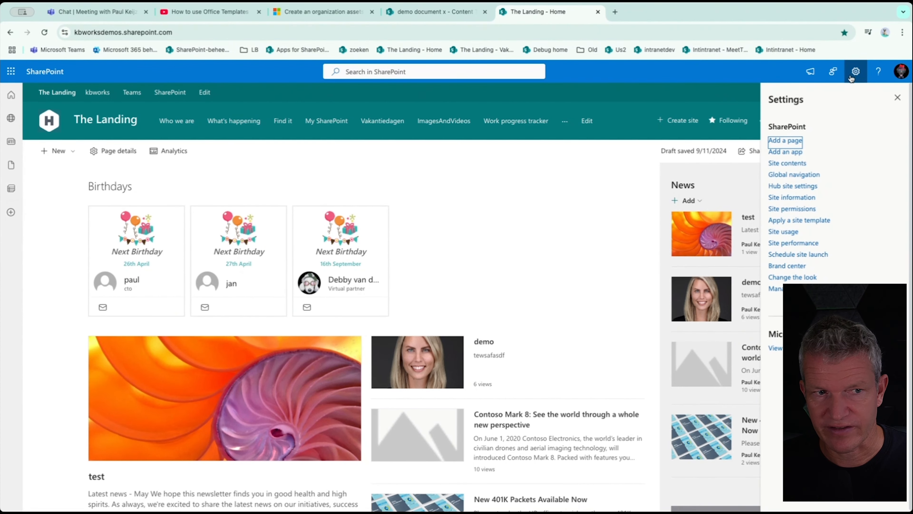
pyautogui.click(786, 164)
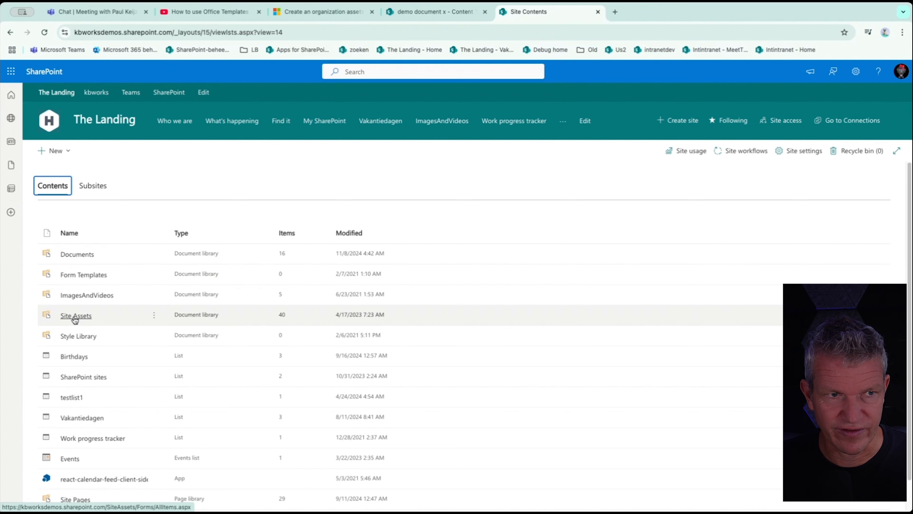
pyautogui.click(76, 253)
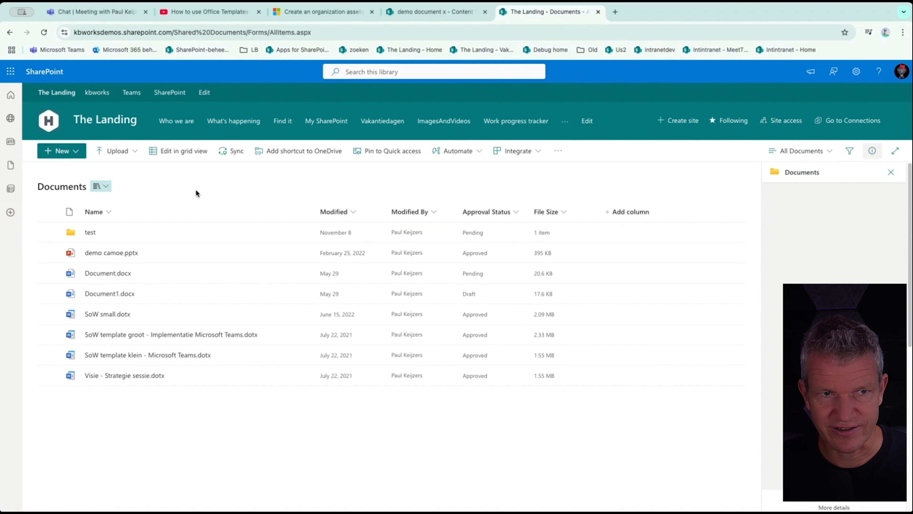
pyautogui.press('super+Left')
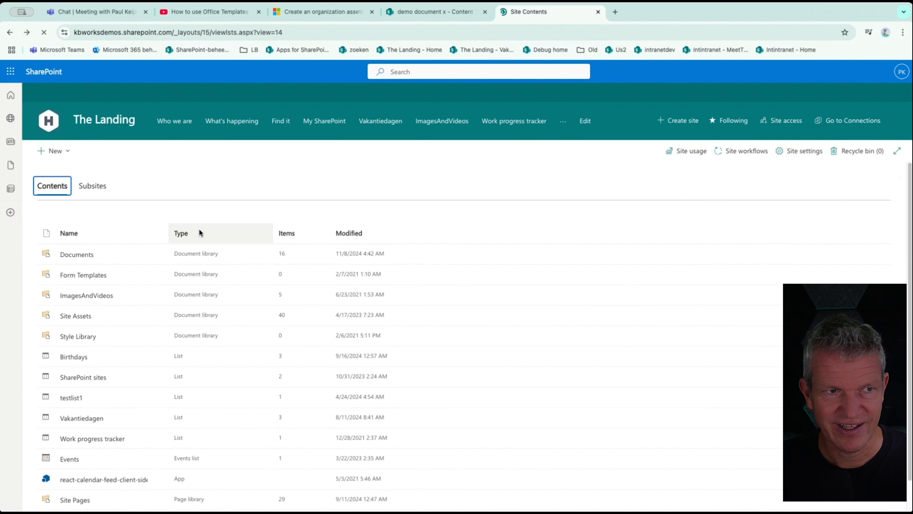
# Create a blank document library named demo contenttype hub on The Landing site.
pyautogui.click(67, 151)
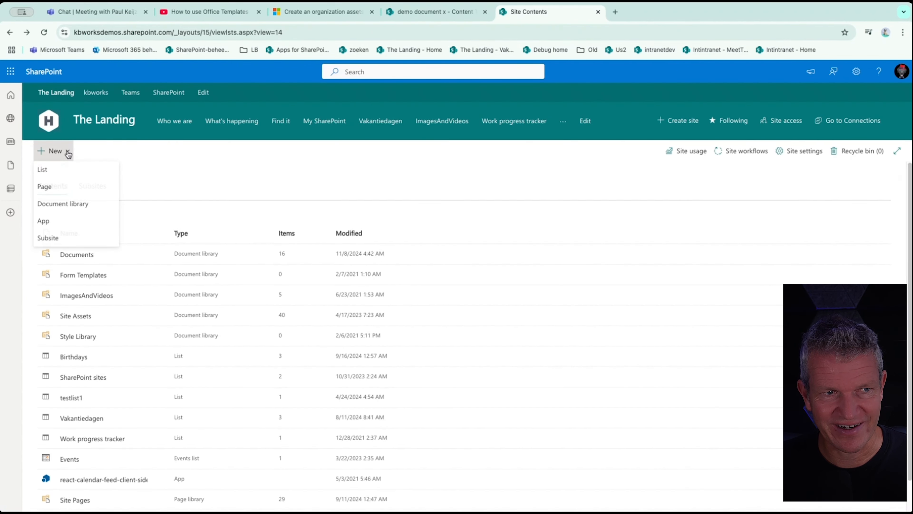
pyautogui.click(66, 178)
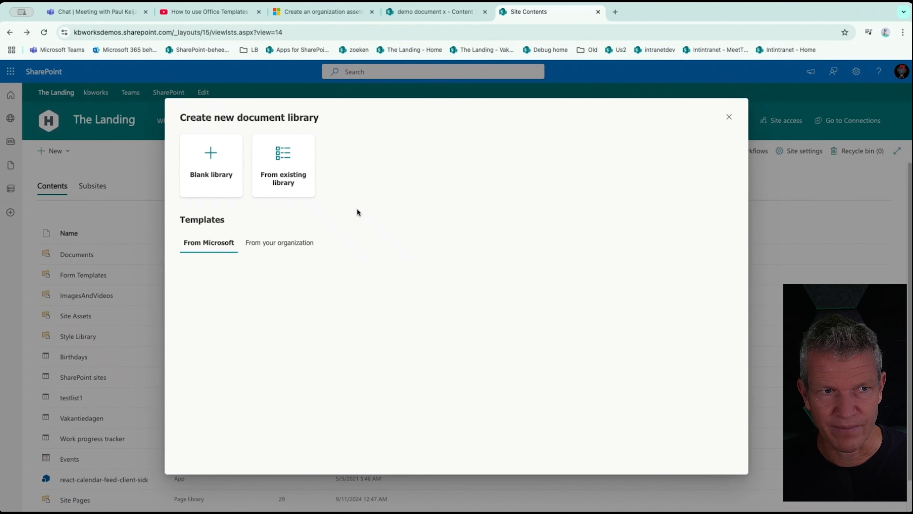
pyautogui.click(190, 170)
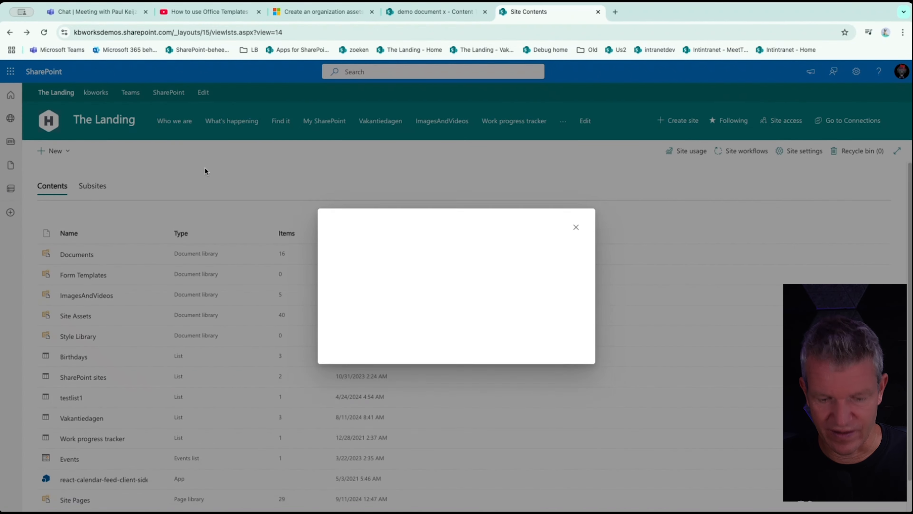
pyautogui.write('demo con')
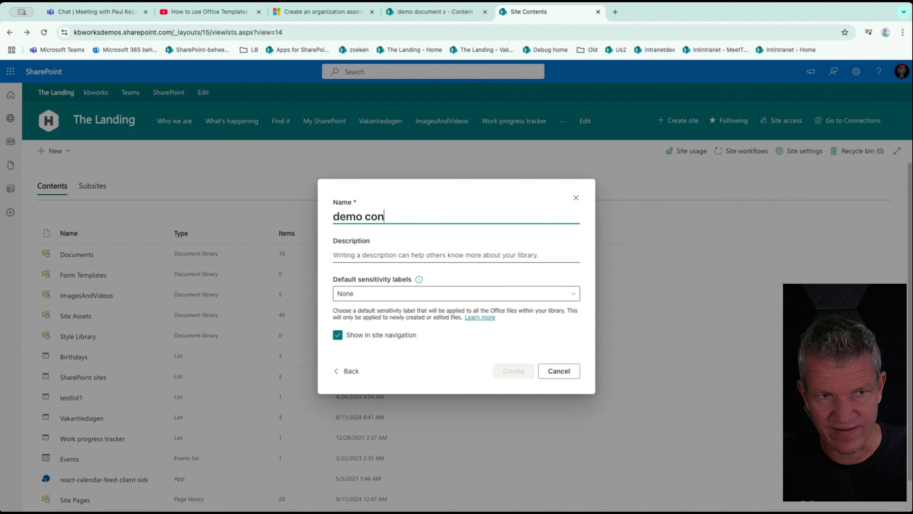
pyautogui.write('tenttype hub')
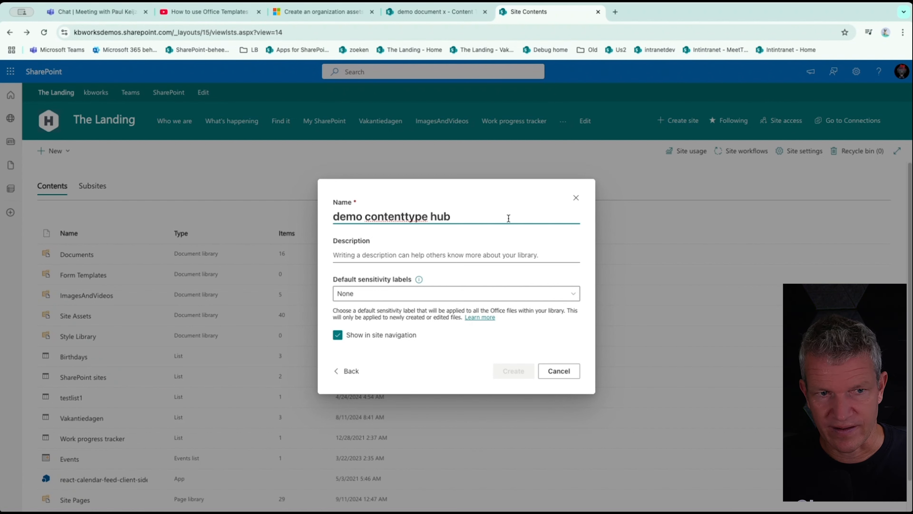
pyautogui.click(518, 374)
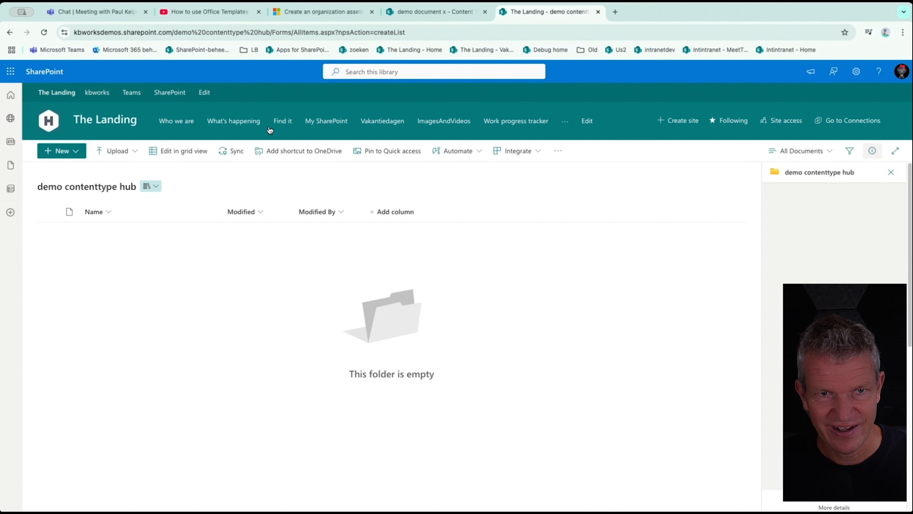
# Allow management of content types in the advanced settings of the demo contenttype hub library.
pyautogui.click(857, 71)
pyautogui.click(788, 215)
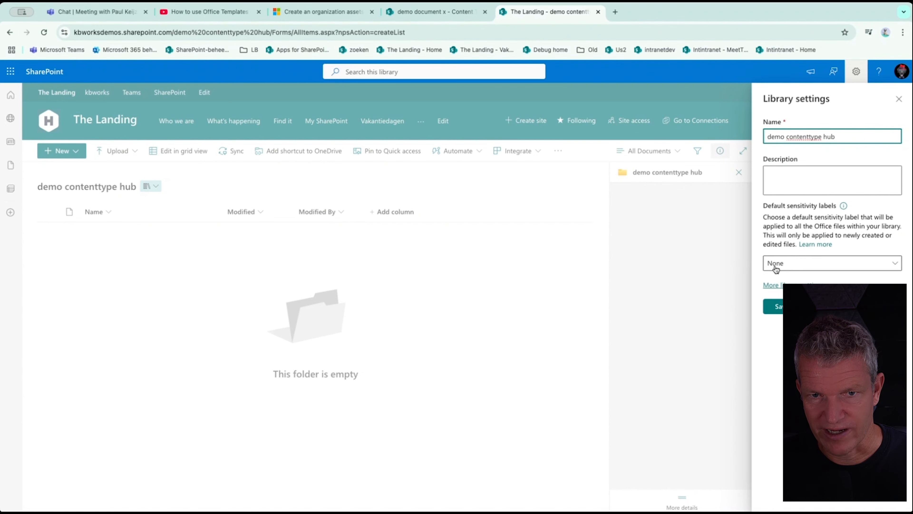
pyautogui.click(776, 287)
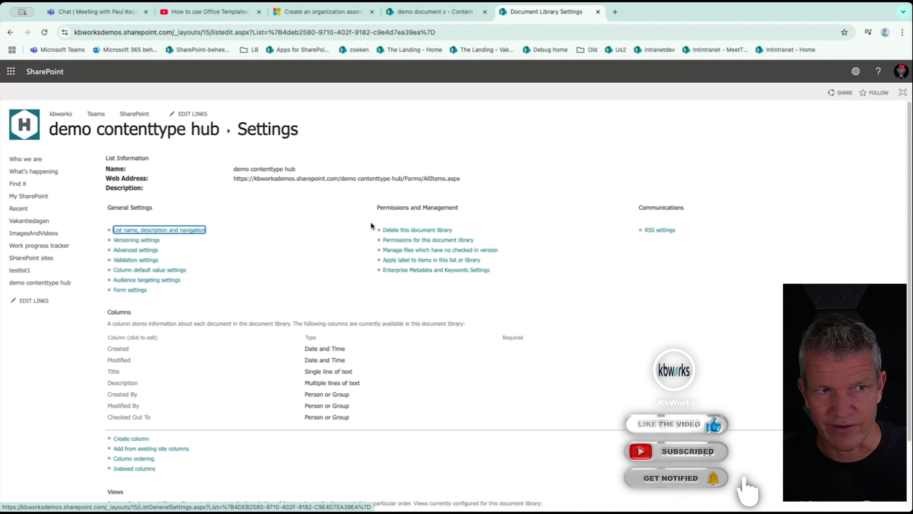
pyautogui.click(141, 251)
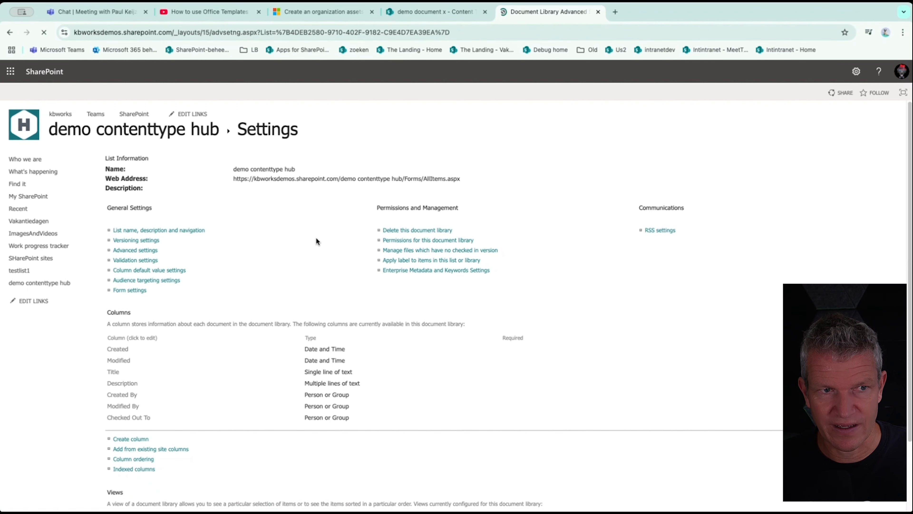
pyautogui.click(220, 203)
pyautogui.scroll(-4, 400, 358)
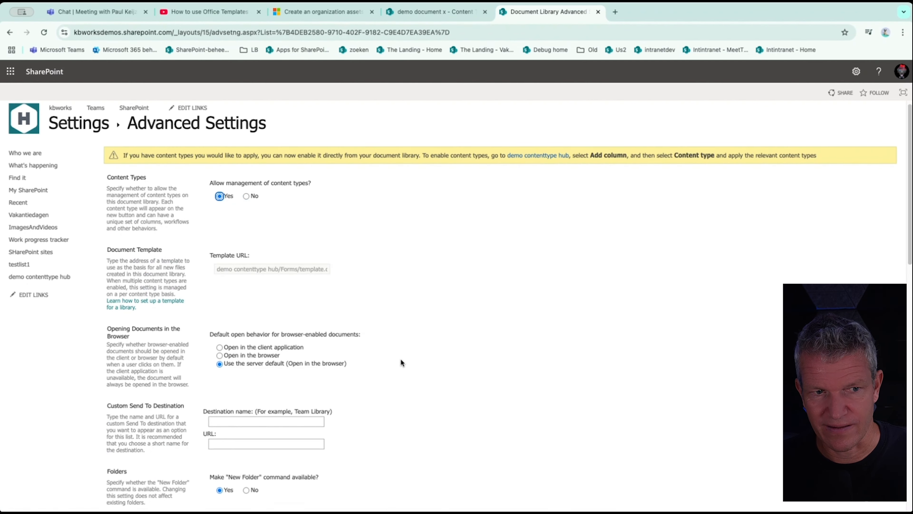
pyautogui.scroll(-10, 445, 369)
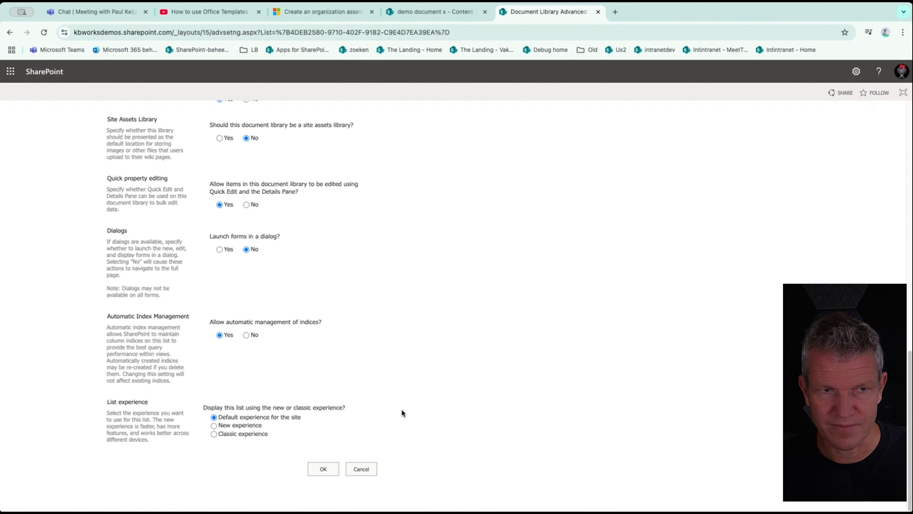
pyautogui.click(331, 467)
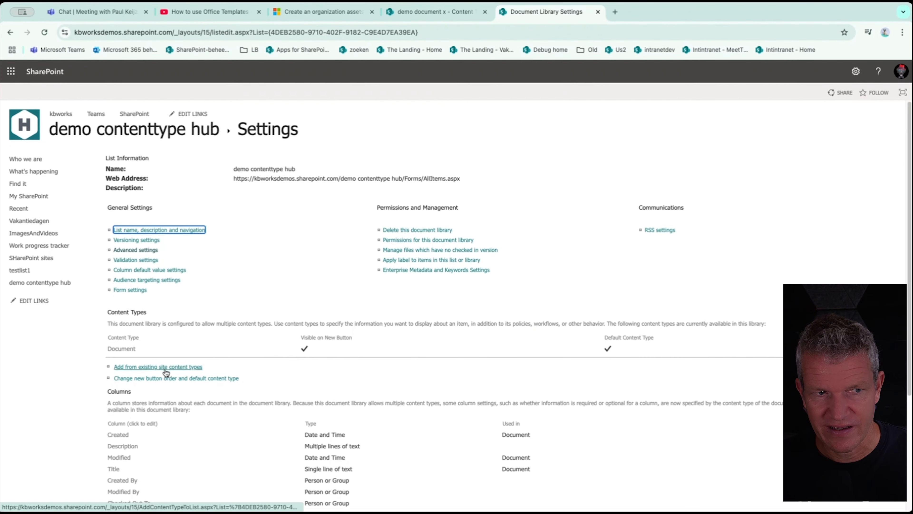
# Add the existing site content type demo document x to the demo contenttype hub library.
pyautogui.click(165, 370)
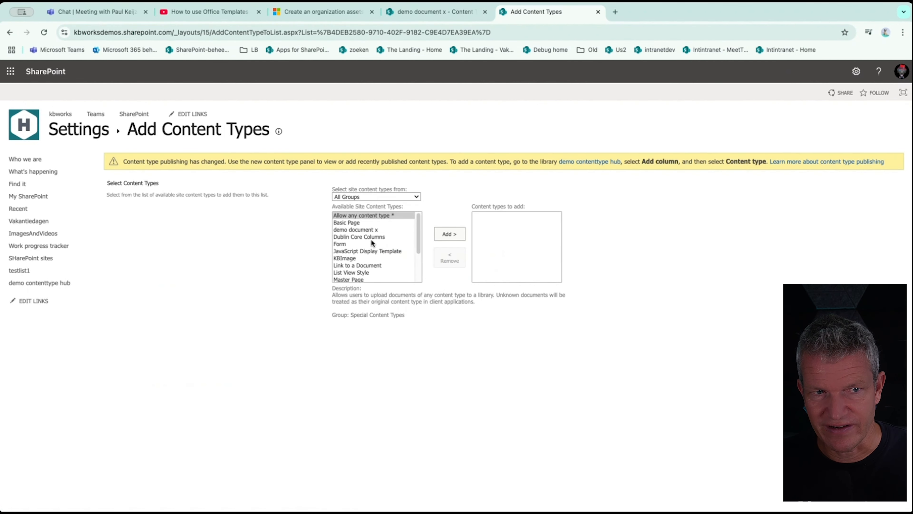
pyautogui.click(376, 229)
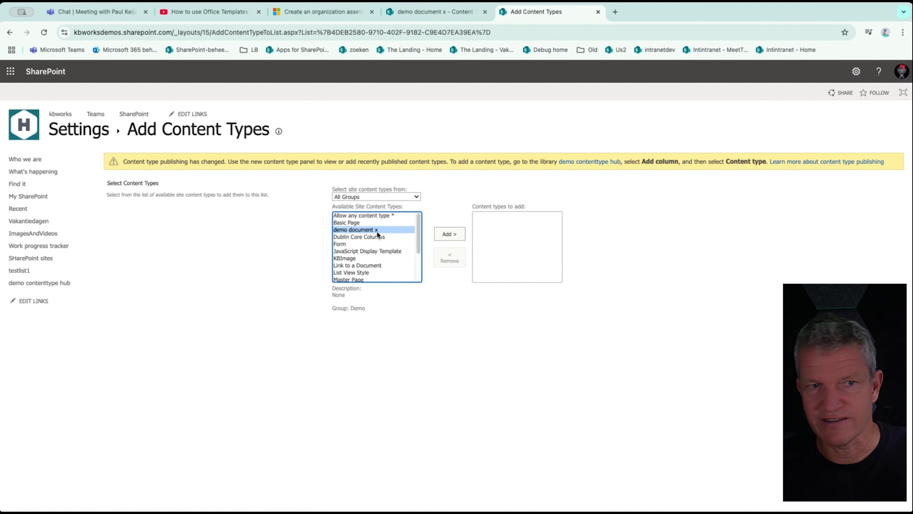
pyautogui.click(445, 236)
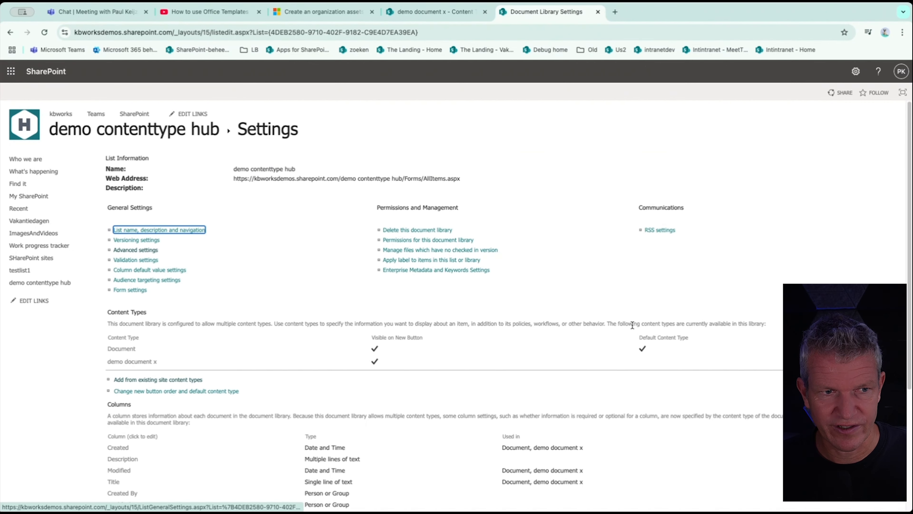
# Hide the Document content type from the library's New button so demo document x is the default.
pyautogui.click(192, 393)
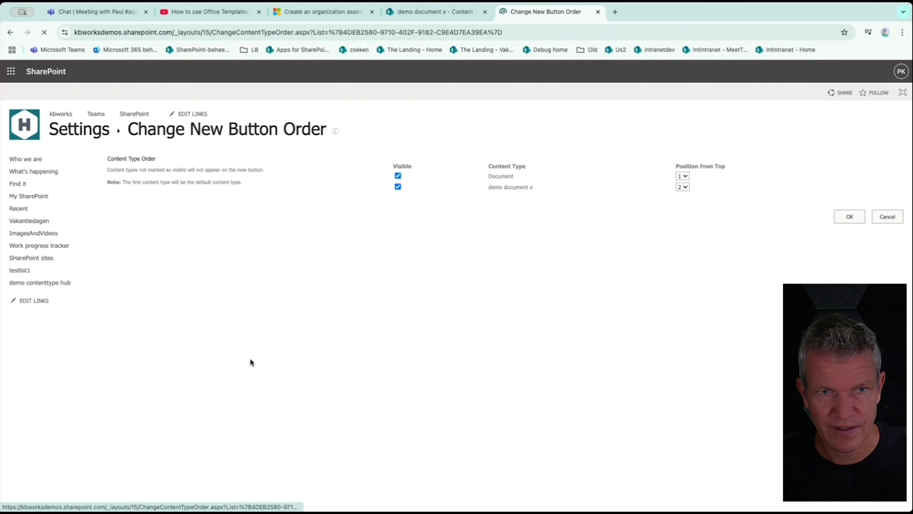
pyautogui.click(398, 176)
pyautogui.click(858, 216)
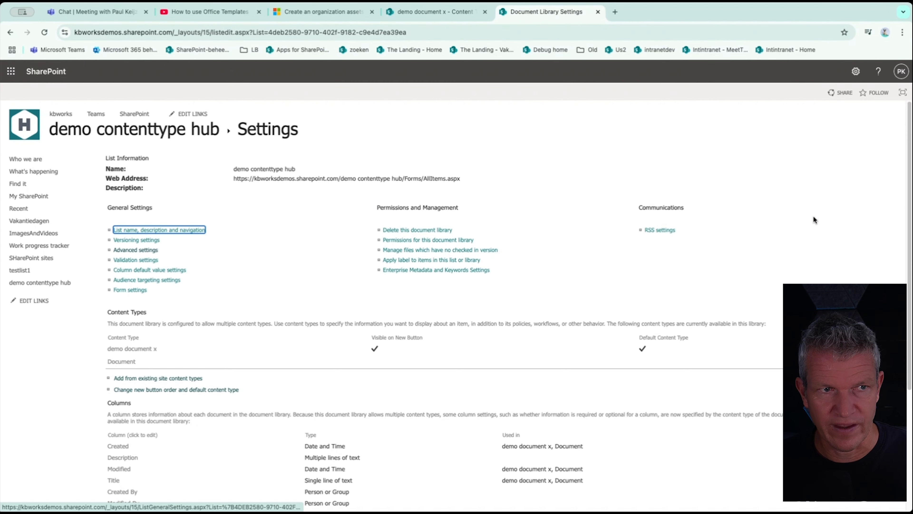
# Create a new demo document x file in the demo contenttype hub library and open it for editing as a standard document.
pyautogui.click(140, 135)
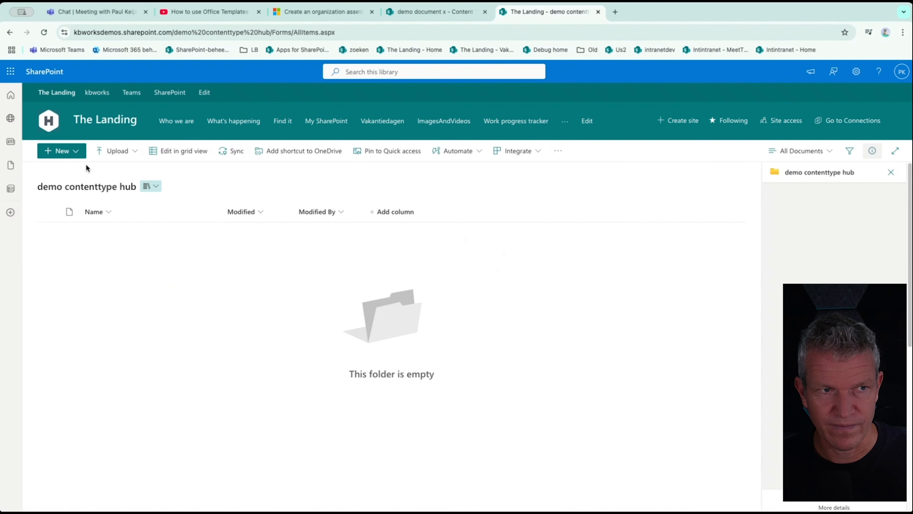
pyautogui.click(73, 154)
pyautogui.click(74, 188)
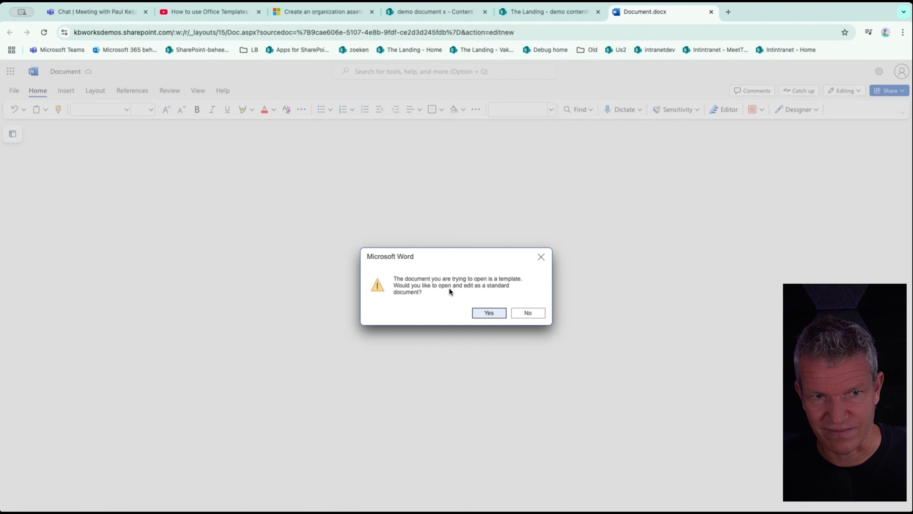
pyautogui.click(491, 313)
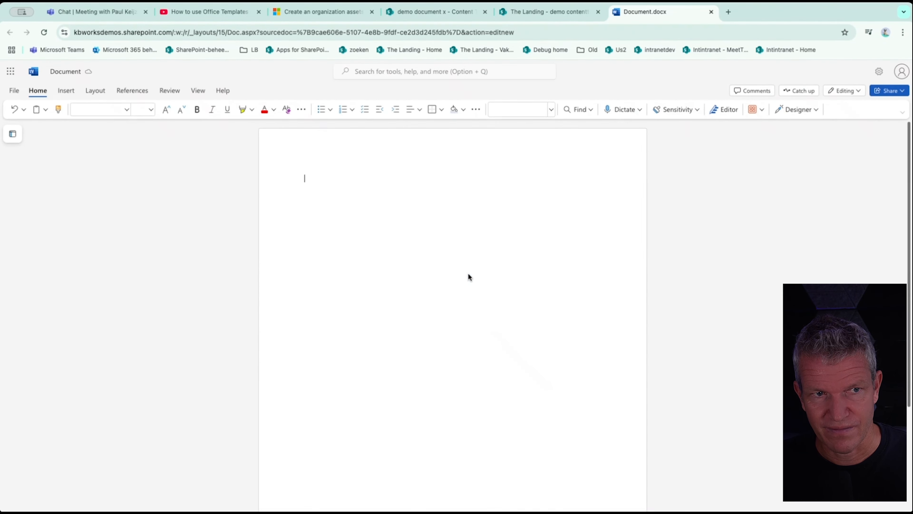
# Enter two lines of sample text in the new Word document, the second reading sfgdsdfg, and close the document.
pyautogui.write('sdfgsdfgsdfgsdfg')
pyautogui.press('Return')
pyautogui.write('sfgd')
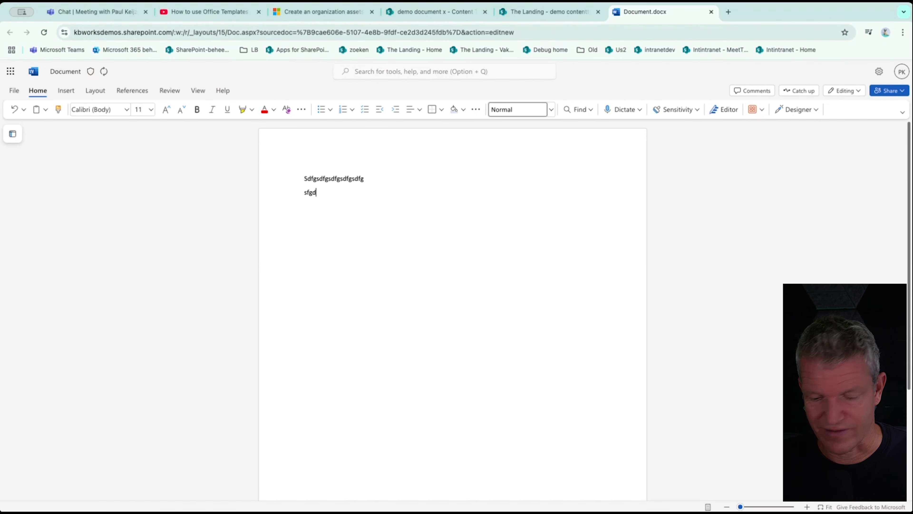
pyautogui.write('sdfg')
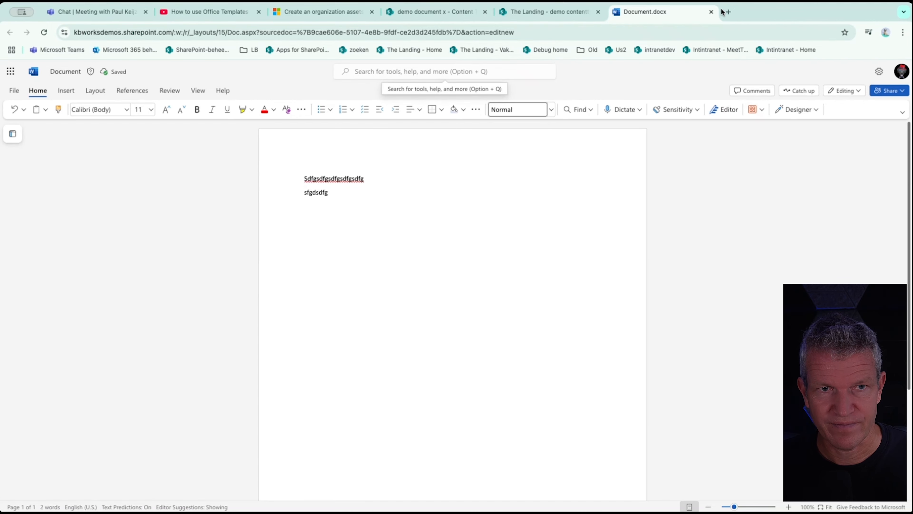
pyautogui.click(712, 12)
# Delete the demo document x content type from the content type gallery and confirm the deletion.
pyautogui.click(411, 12)
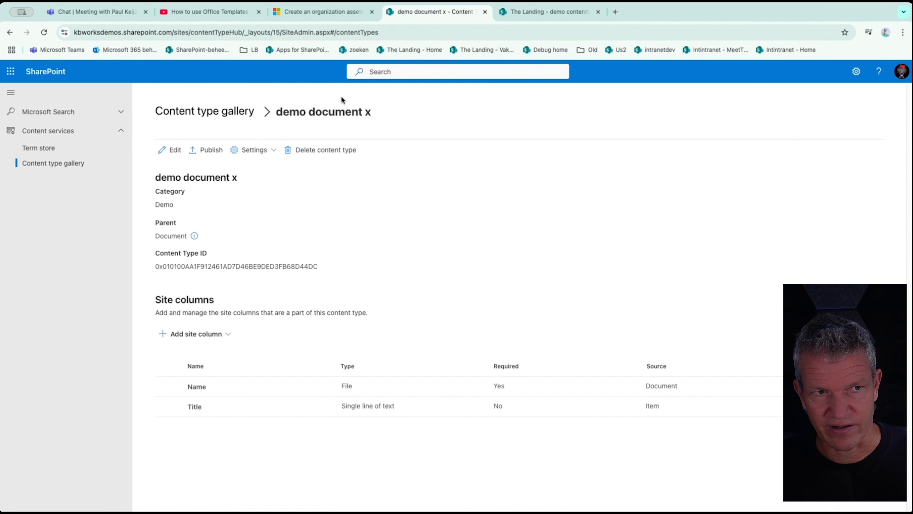
pyautogui.click(330, 152)
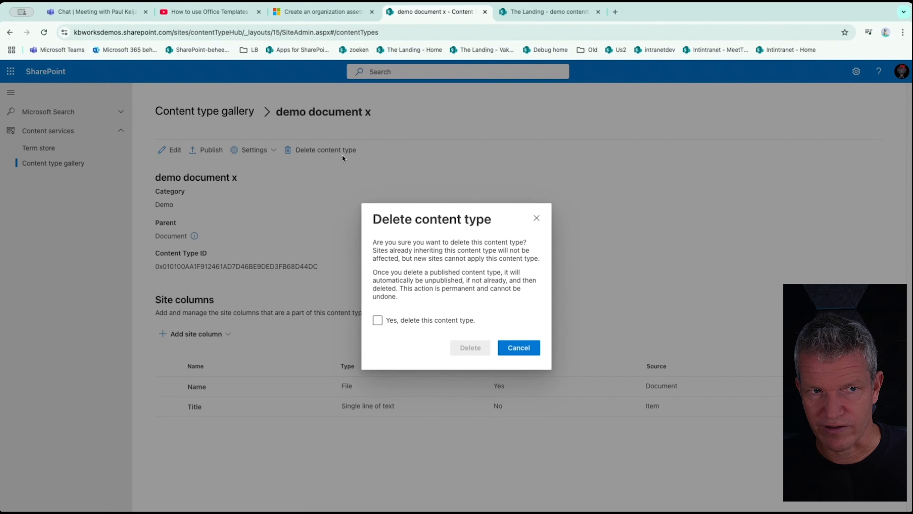
pyautogui.click(419, 320)
pyautogui.click(470, 349)
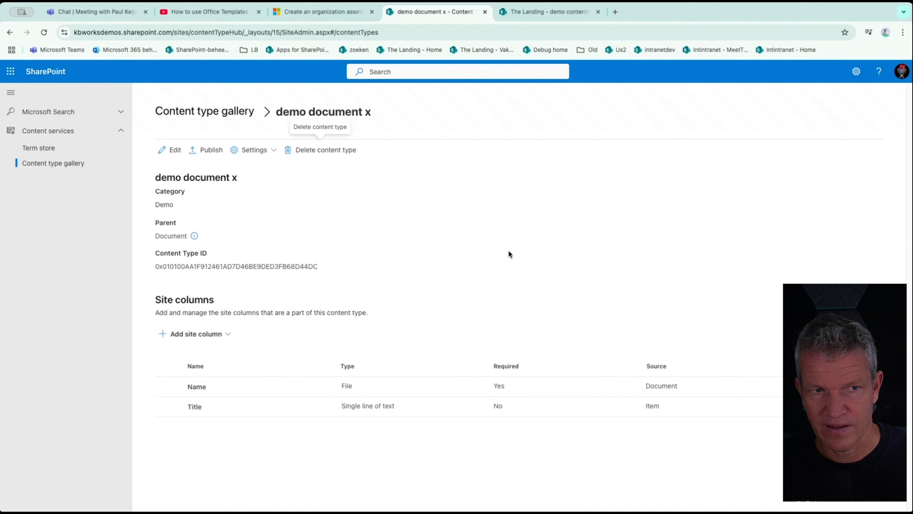